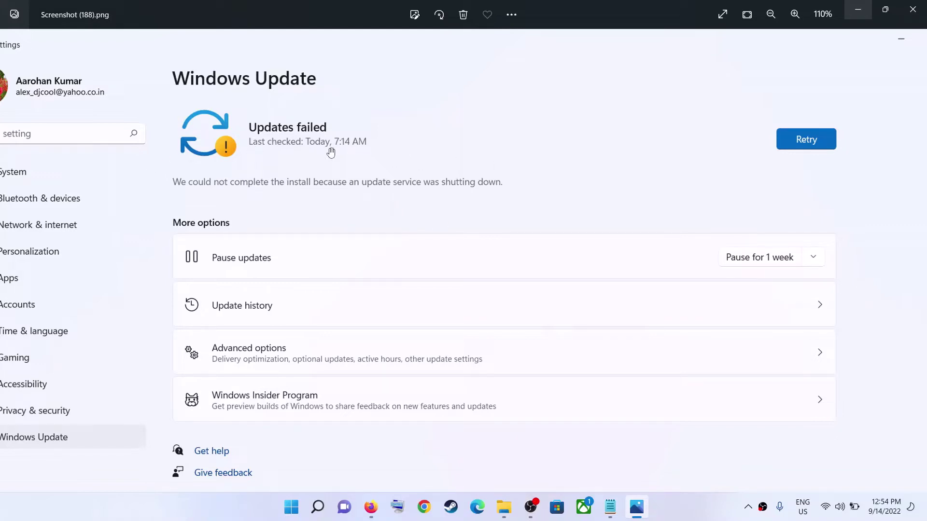
# Step: Open the Word document listing the update fixes, check its first step, and open Windows Settings
pyautogui.click(694, 504)
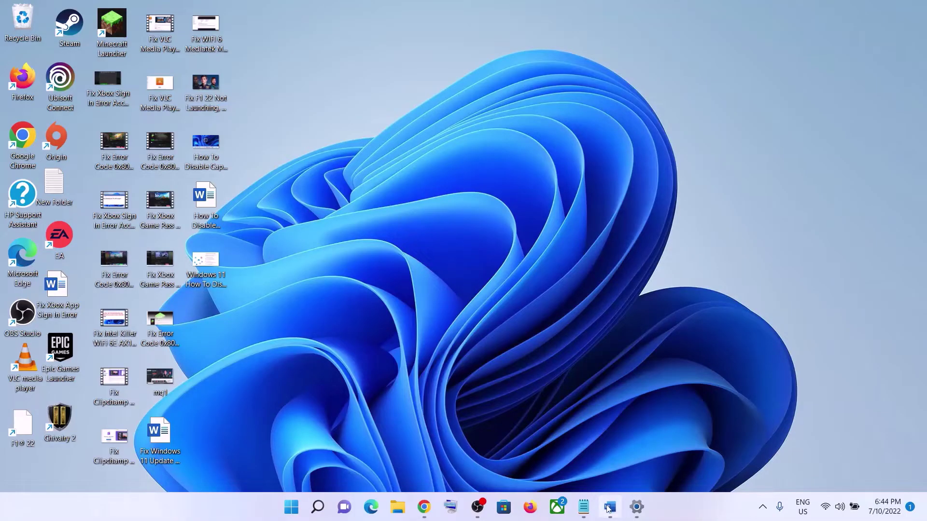
pyautogui.click(610, 507)
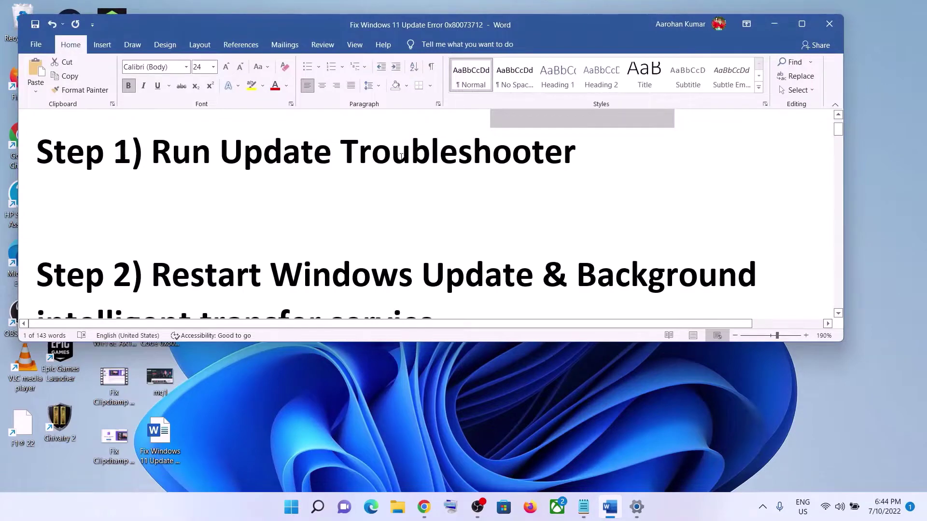
pyautogui.click(292, 507)
pyautogui.click(435, 202)
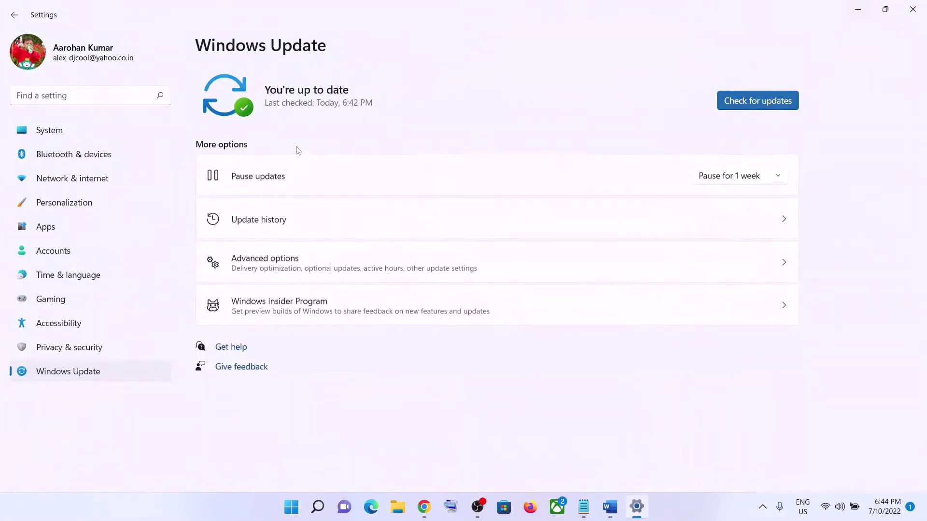
# Step: Run the Windows Update troubleshooter from the other troubleshooters in the System settings
pyautogui.click(68, 135)
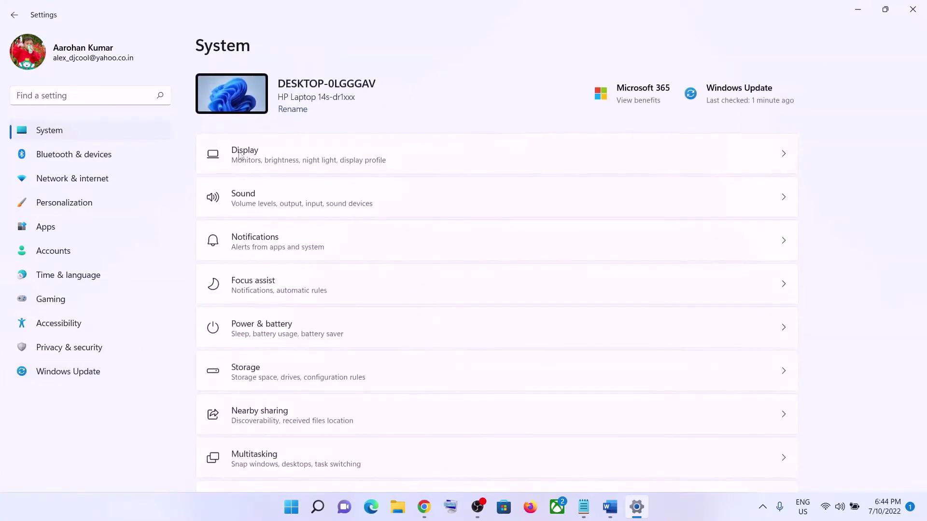
pyautogui.scroll(-2, 310, 286)
pyautogui.scroll(-3, 311, 286)
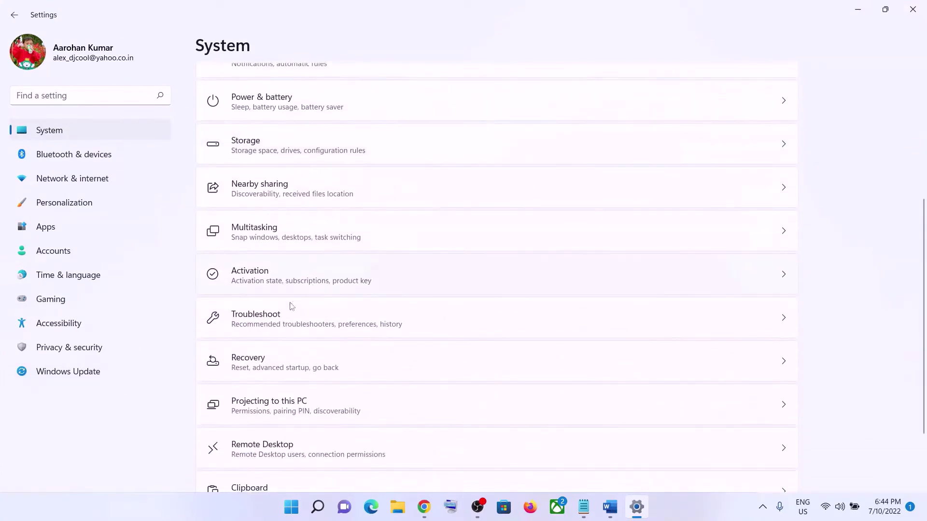
pyautogui.click(278, 323)
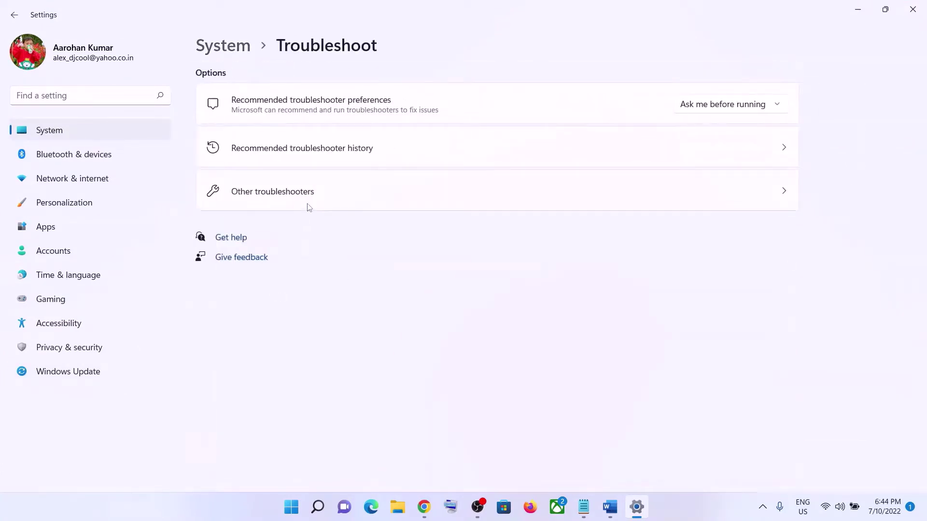
pyautogui.click(284, 197)
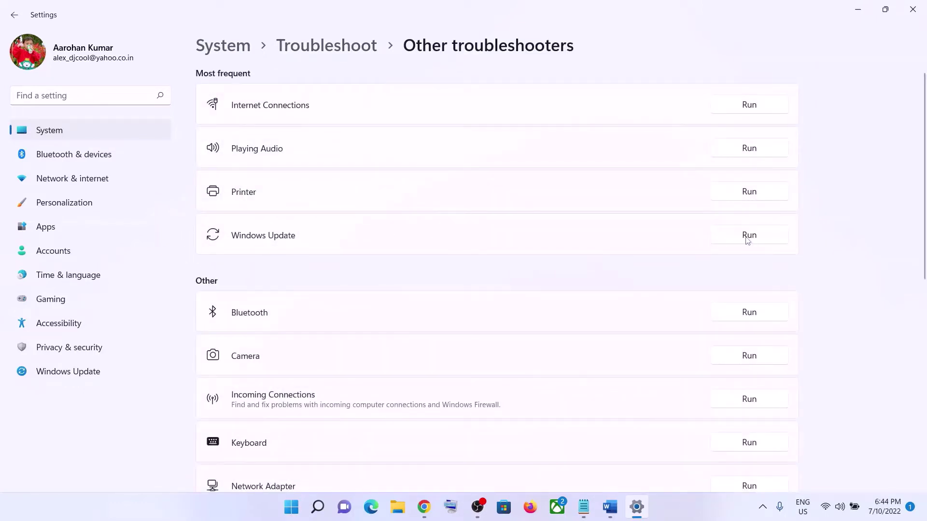
pyautogui.click(763, 239)
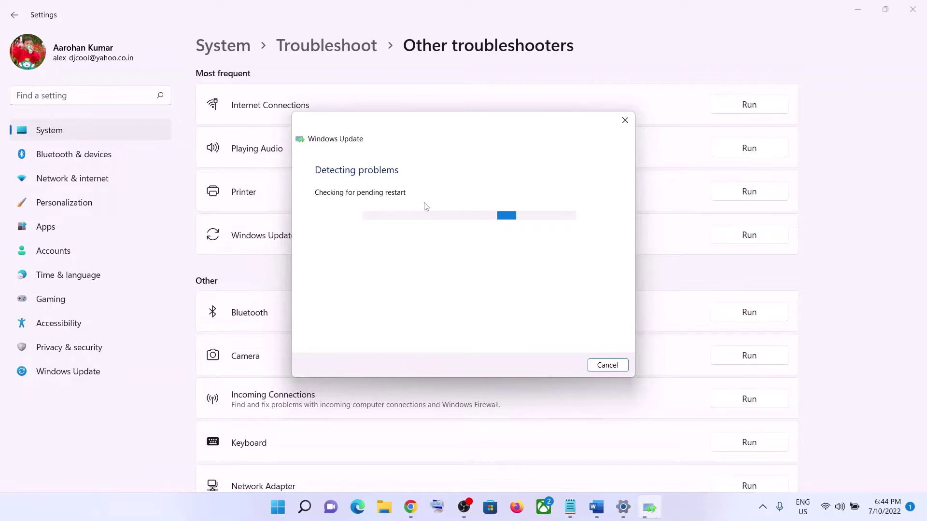
# Step: Check Step 2 in the Word document while the troubleshooter runs, and open the Services app
pyautogui.click(598, 507)
pyautogui.scroll(-3, 515, 310)
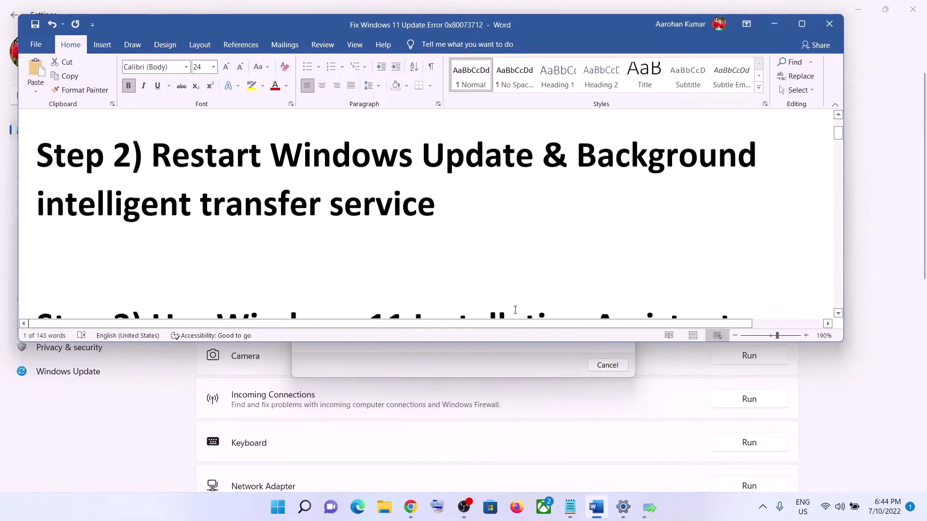
pyautogui.scroll(2, 515, 310)
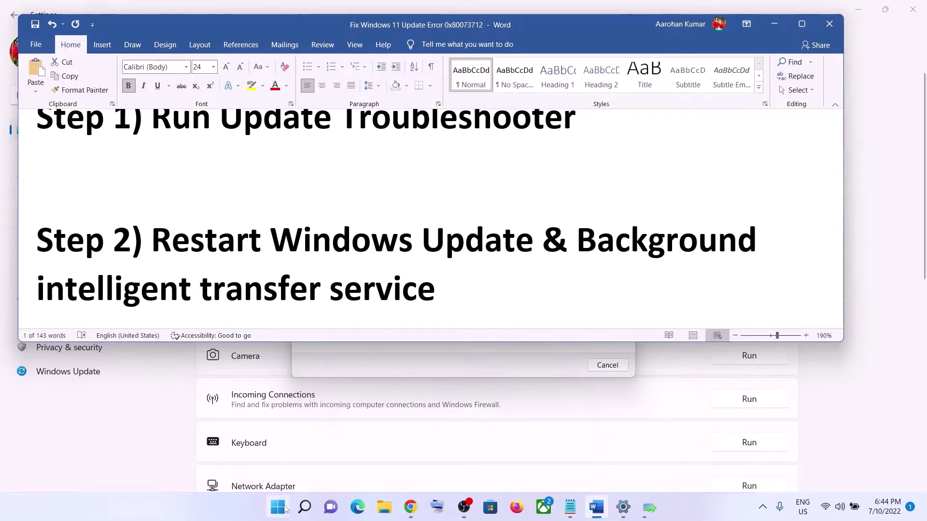
pyautogui.click(285, 509)
pyautogui.write('servi')
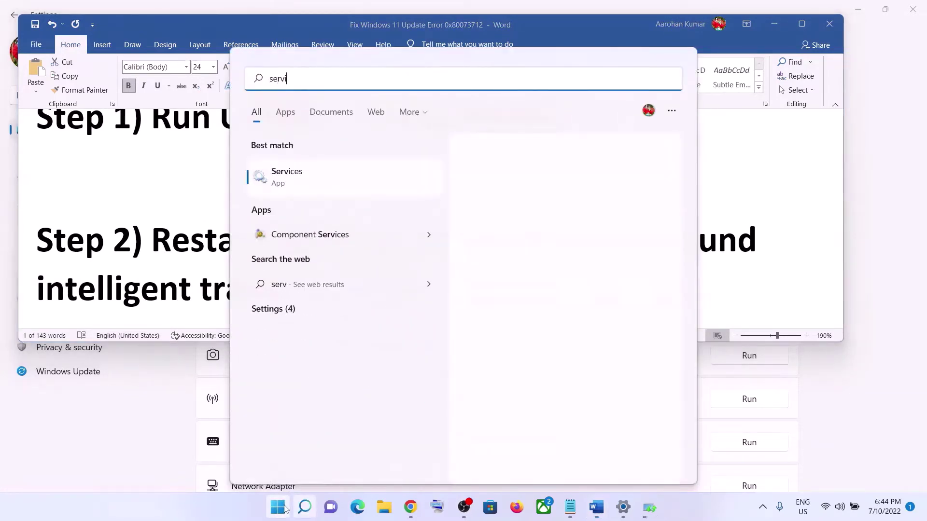
pyautogui.write('ces')
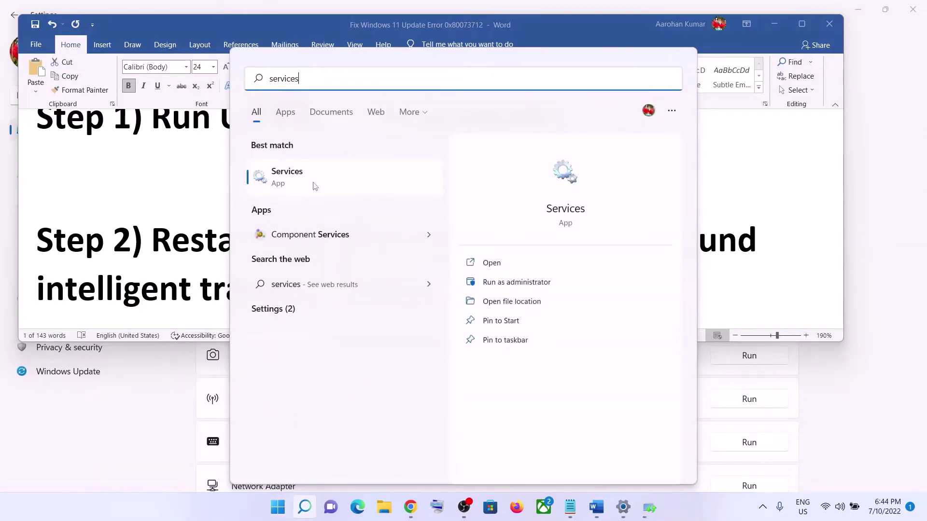
pyautogui.click(314, 186)
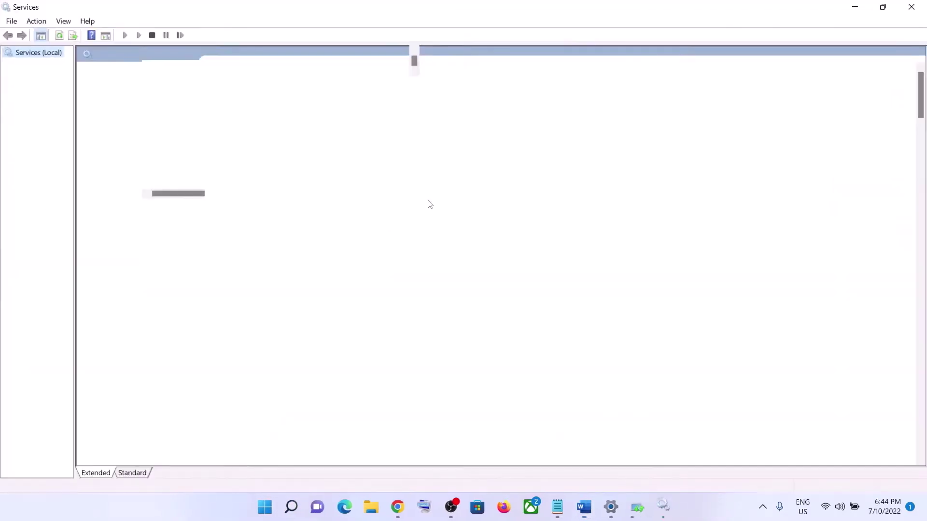
# Step: Set the Windows Update service's startup type to Automatic, dismissing the completed troubleshooter, and restart the service
pyautogui.click(347, 312)
pyautogui.press('w')
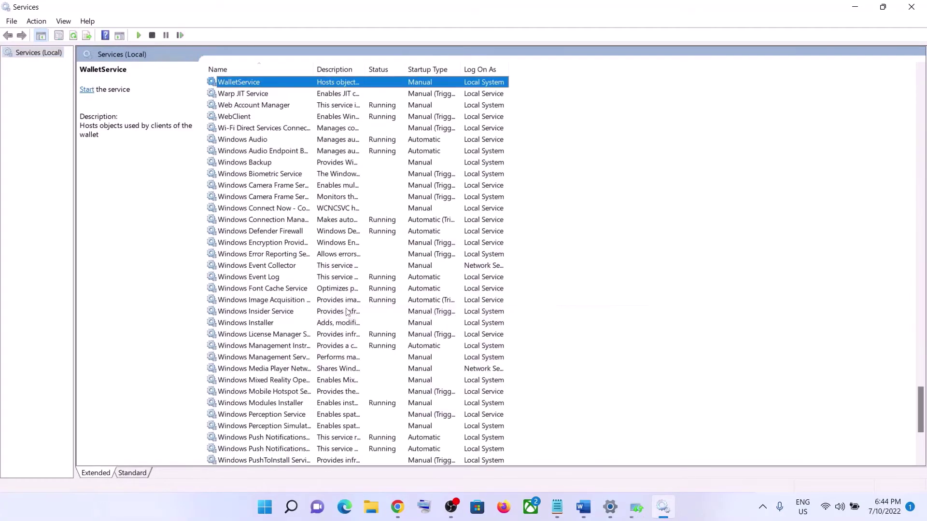
pyautogui.scroll(-6, 289, 321)
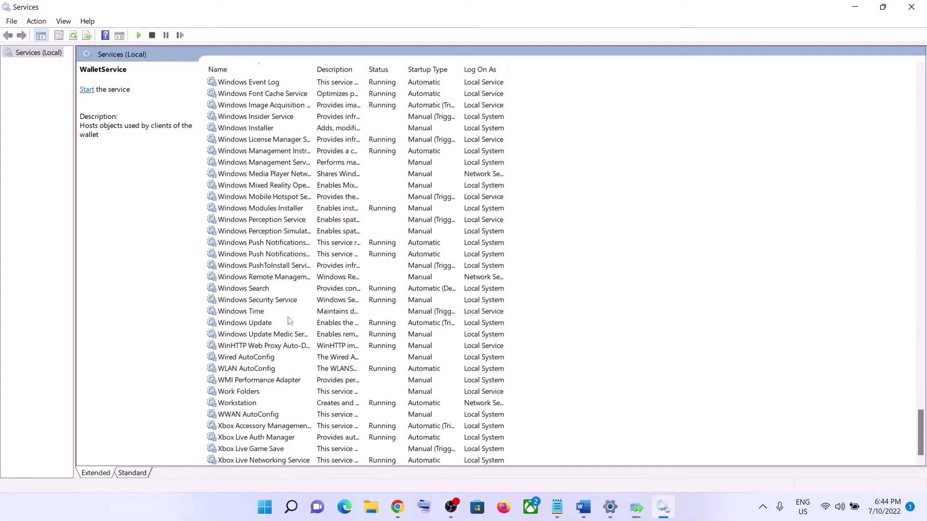
pyautogui.click(261, 324)
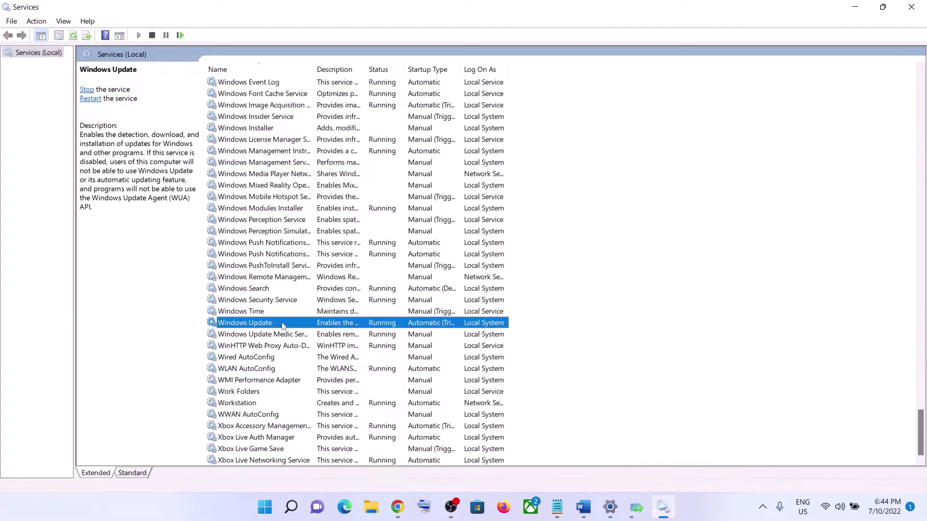
pyautogui.doubleClick(283, 327)
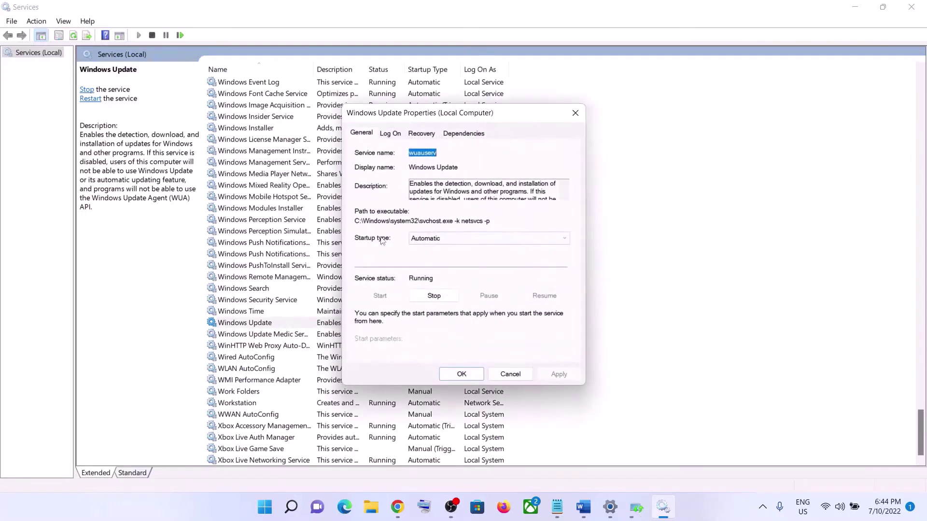
pyautogui.click(423, 240)
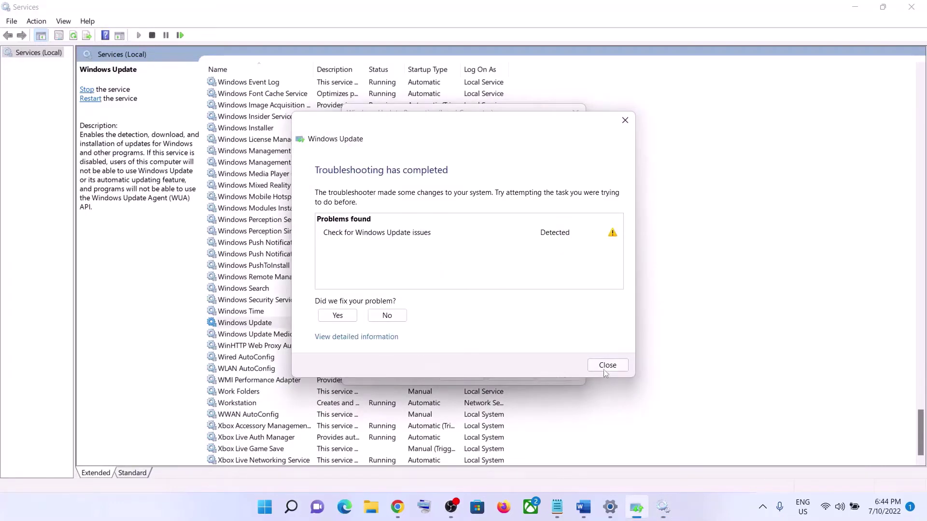
pyautogui.click(605, 370)
pyautogui.click(443, 239)
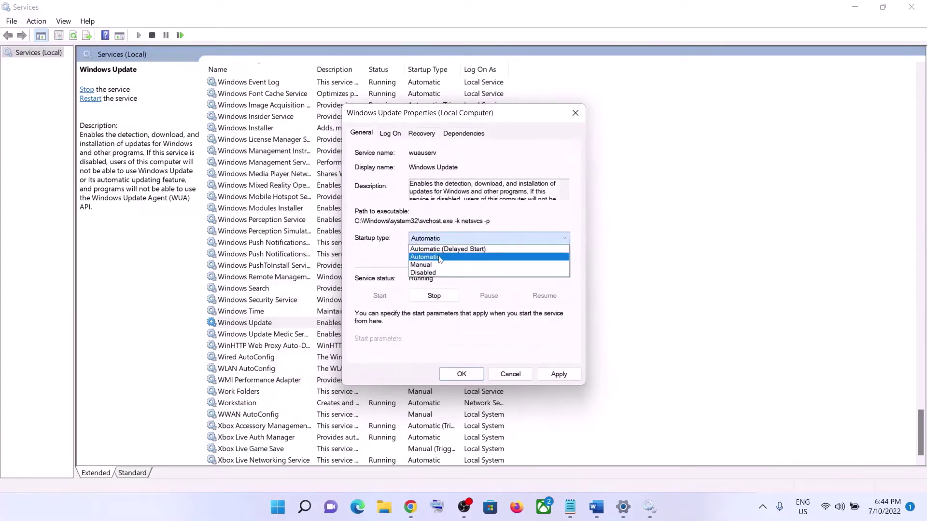
pyautogui.click(440, 257)
pyautogui.click(558, 375)
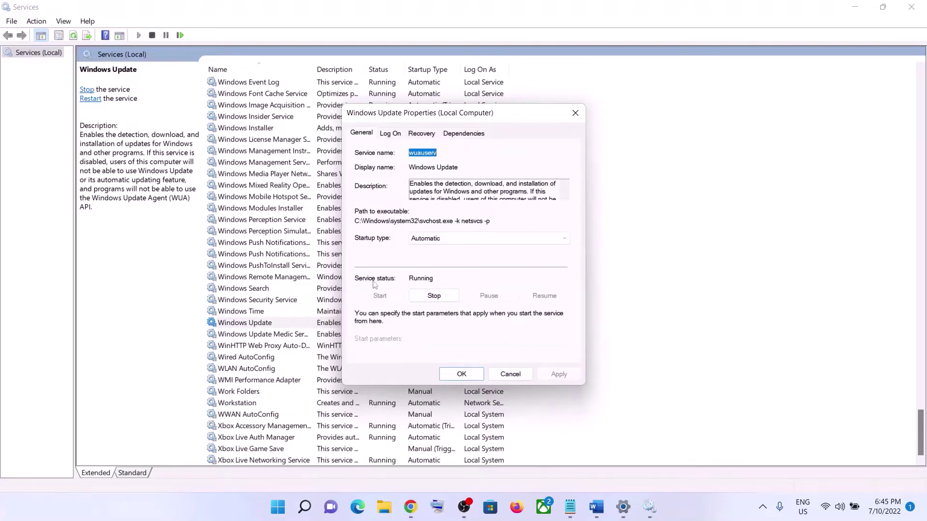
pyautogui.click(460, 374)
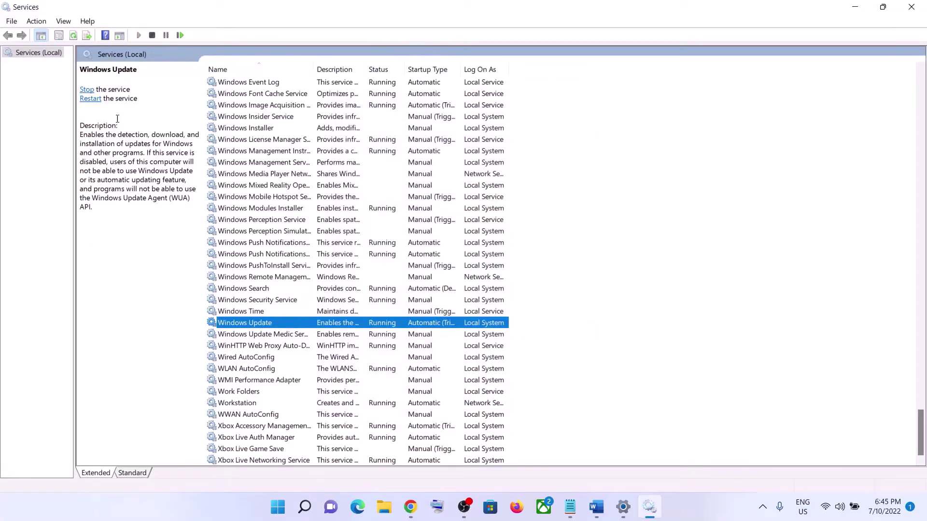
pyautogui.click(93, 100)
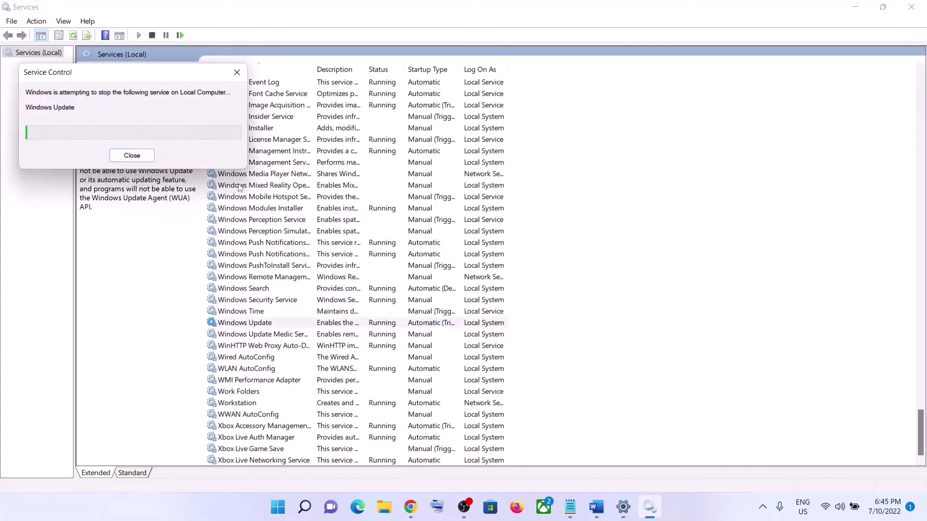
# Step: Set the Background Intelligent Transfer Service's startup type to Automatic and restart the service
pyautogui.click(300, 246)
pyautogui.press('b')
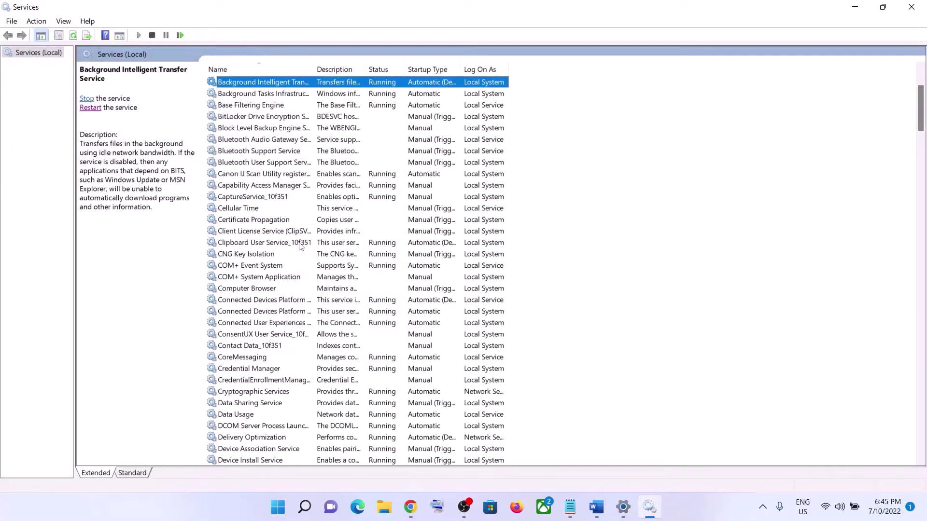
pyautogui.scroll(3, 303, 193)
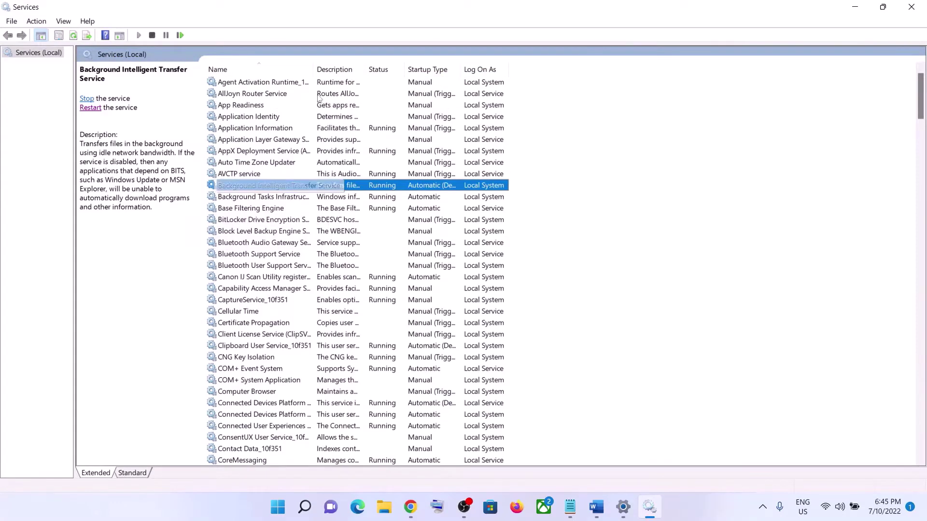
pyautogui.doubleClick(313, 68)
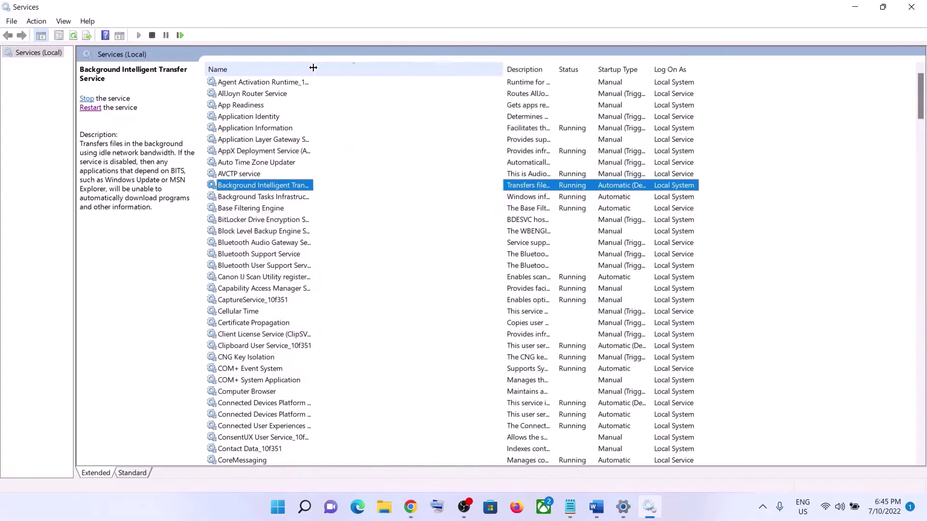
pyautogui.doubleClick(317, 187)
pyautogui.click(466, 239)
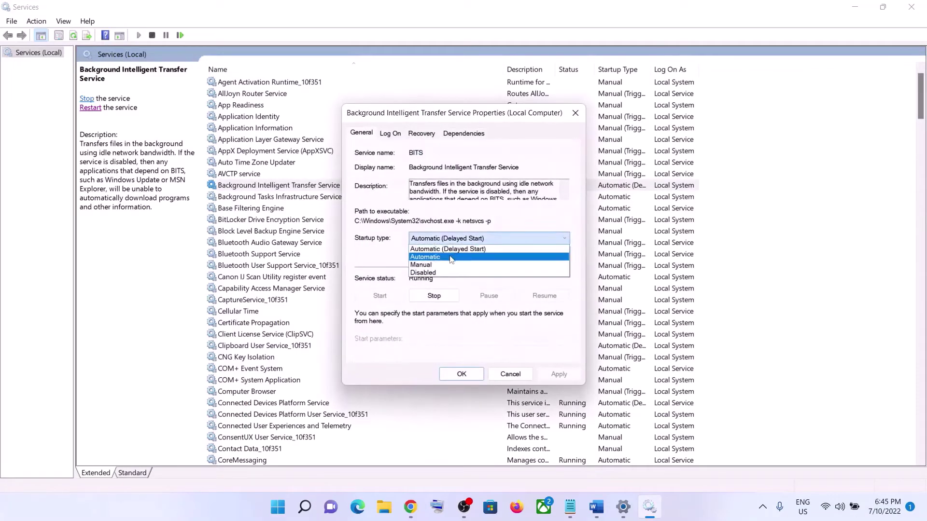
pyautogui.click(451, 258)
pyautogui.click(555, 372)
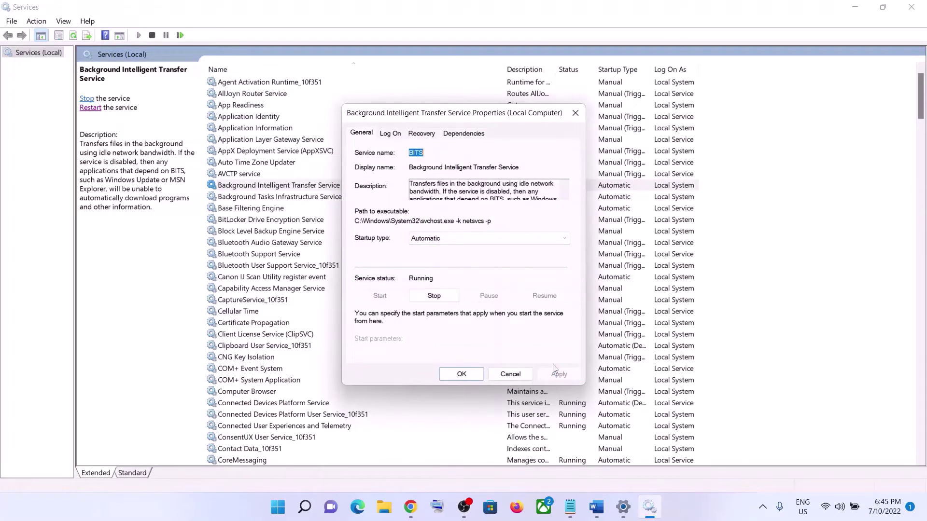
pyautogui.click(461, 374)
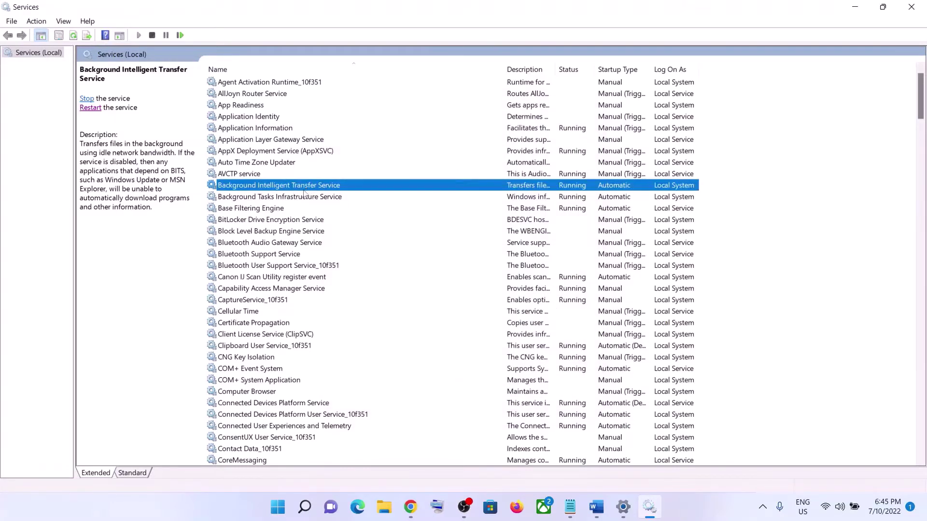
pyautogui.click(92, 100)
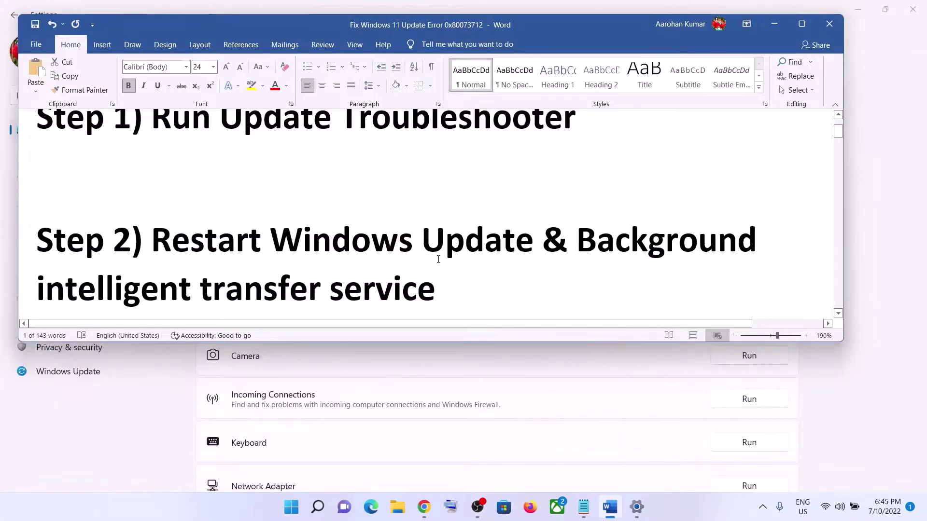
# Step: Copy the Windows 11 software download link under Step 3 of the Word document
pyautogui.scroll(-5, 438, 259)
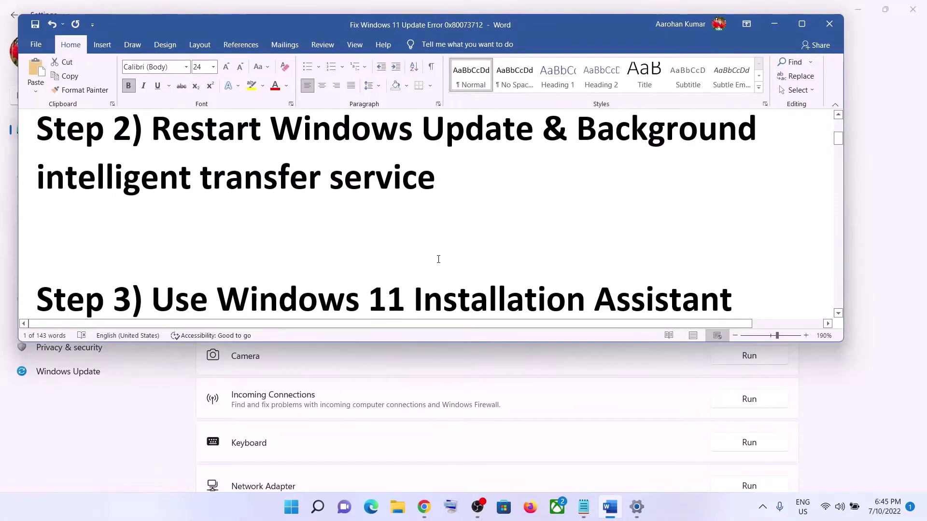
pyautogui.scroll(-2, 438, 259)
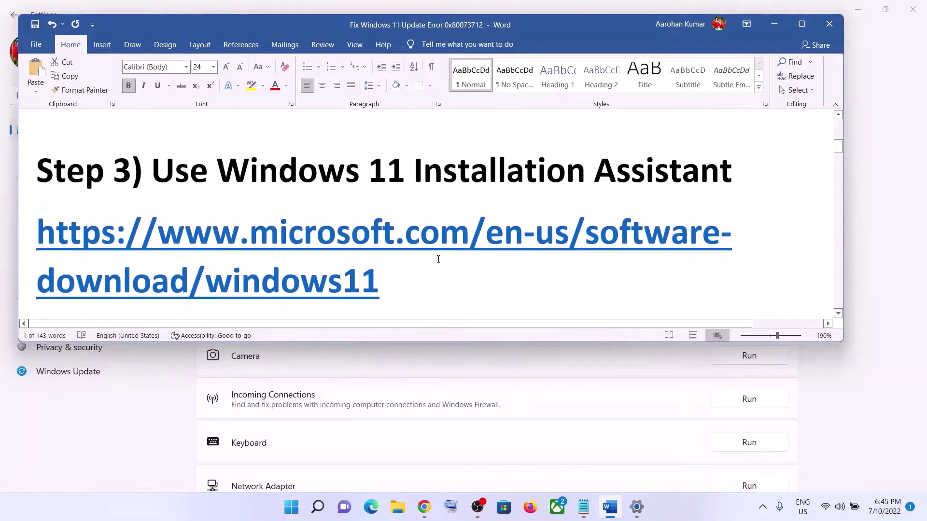
pyautogui.tripleClick(404, 275)
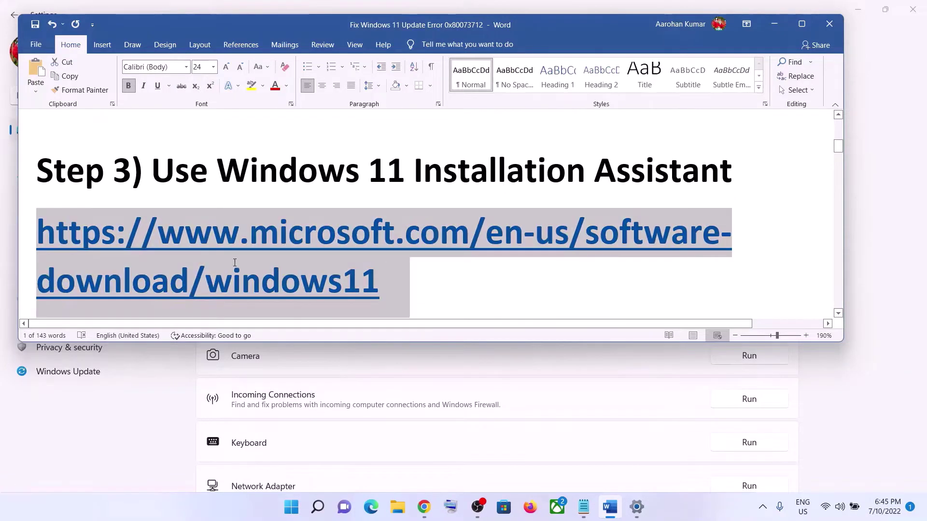
pyautogui.rightClick(320, 258)
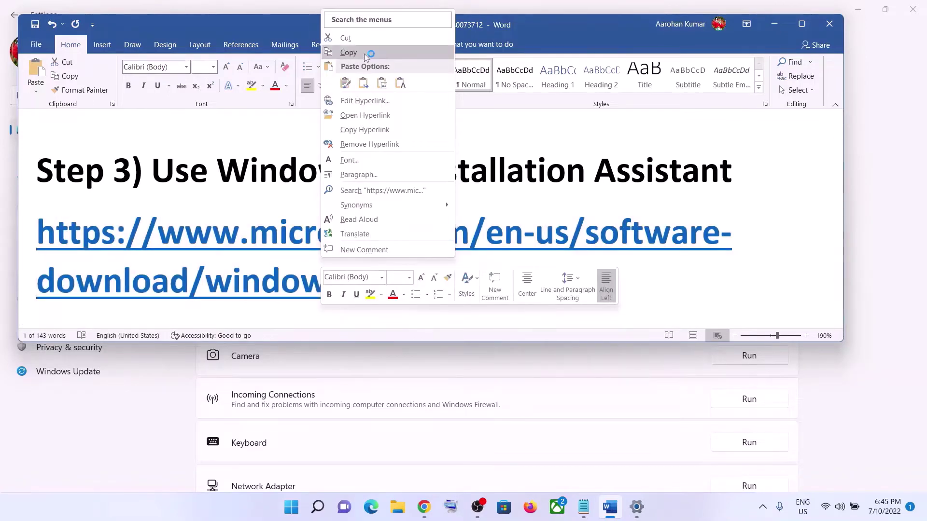
pyautogui.click(365, 52)
# Step: Switch to the Download Windows 11 page in Chrome and show the Windows 11 Installation Assistant section
pyautogui.moveTo(424, 507)
pyautogui.click(396, 416)
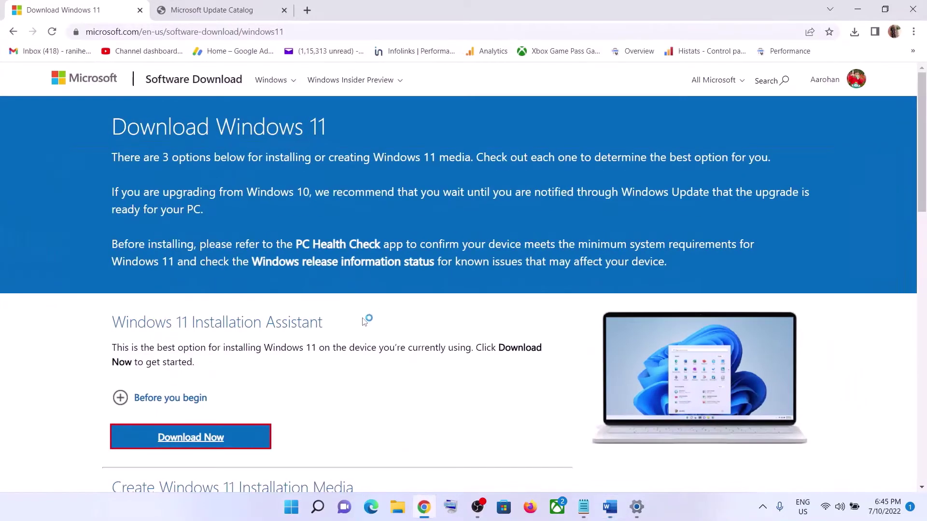
pyautogui.scroll(-1, 365, 319)
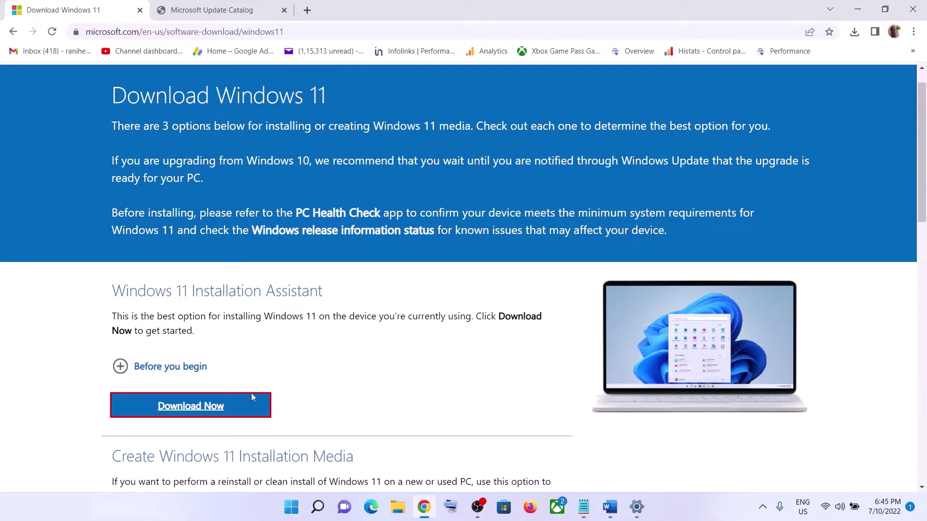
# Step: Download the Windows 11 Installation Assistant, run Windows11InstallationAssistant.exe, and close the assistant after its check
pyautogui.click(221, 408)
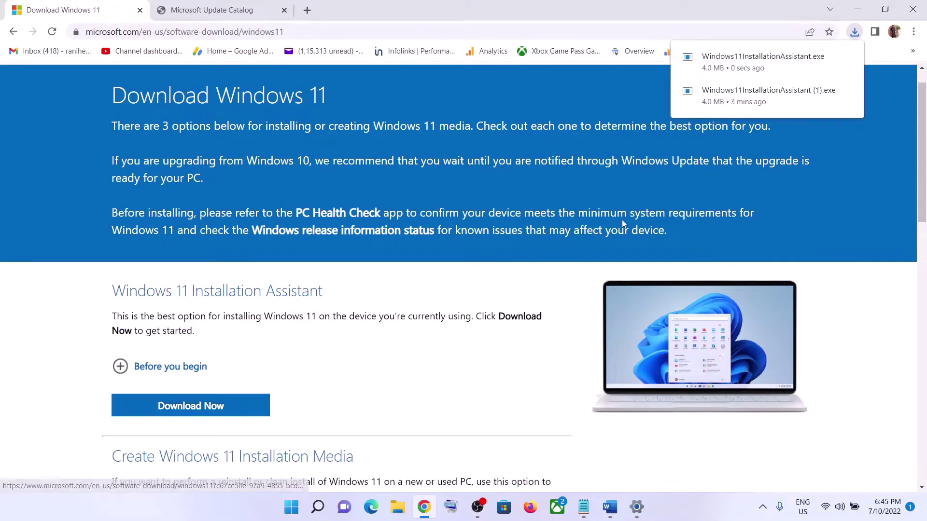
pyautogui.click(749, 69)
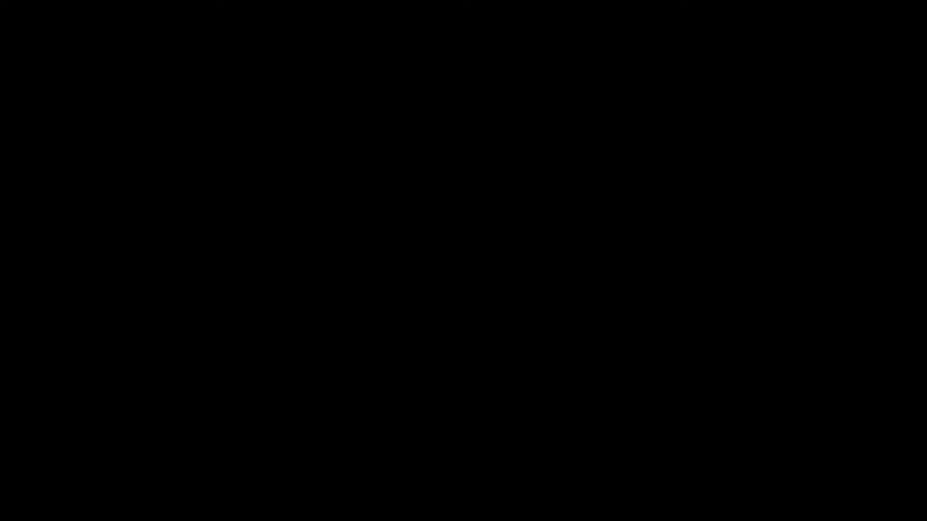
pyautogui.click(452, 286)
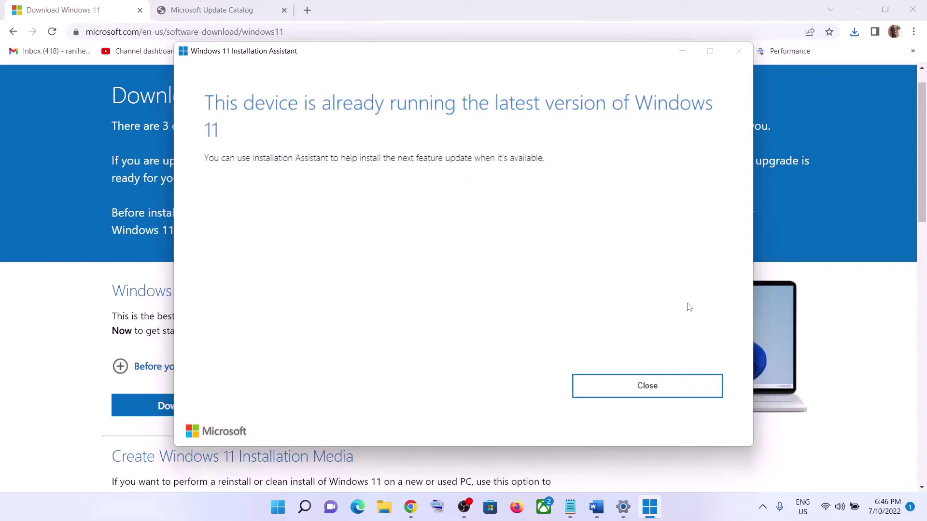
pyautogui.click(651, 387)
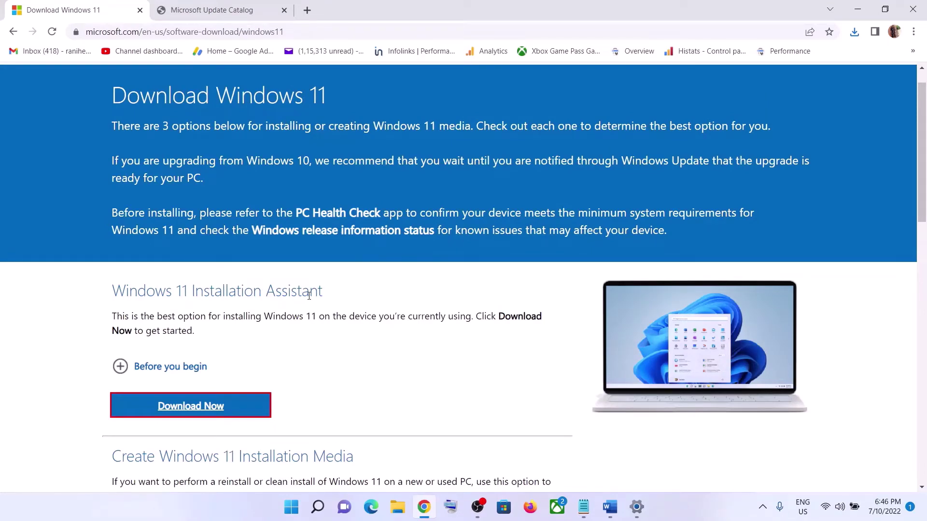
# Step: Switch to File Explorer and open the properties of Windows11InstallationAssistant in the Downloads folder
pyautogui.click(398, 507)
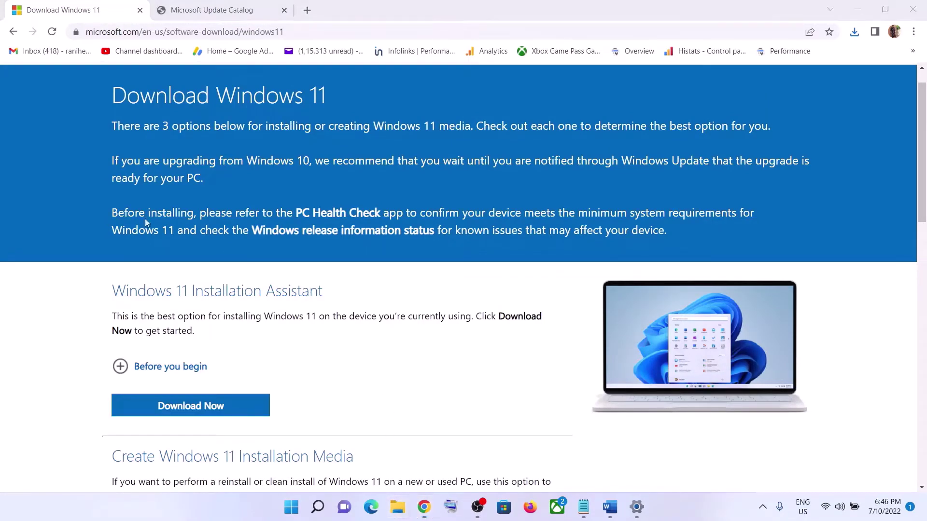
pyautogui.click(50, 122)
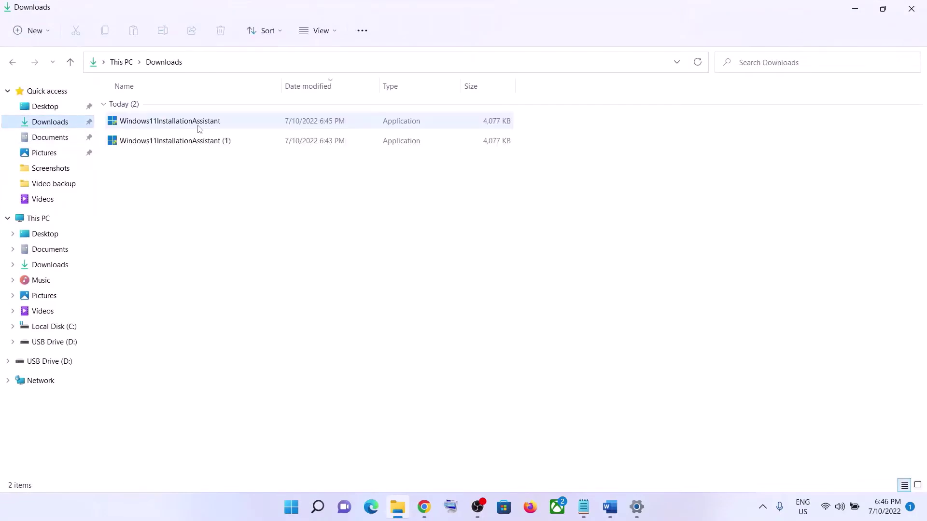
pyautogui.click(178, 122)
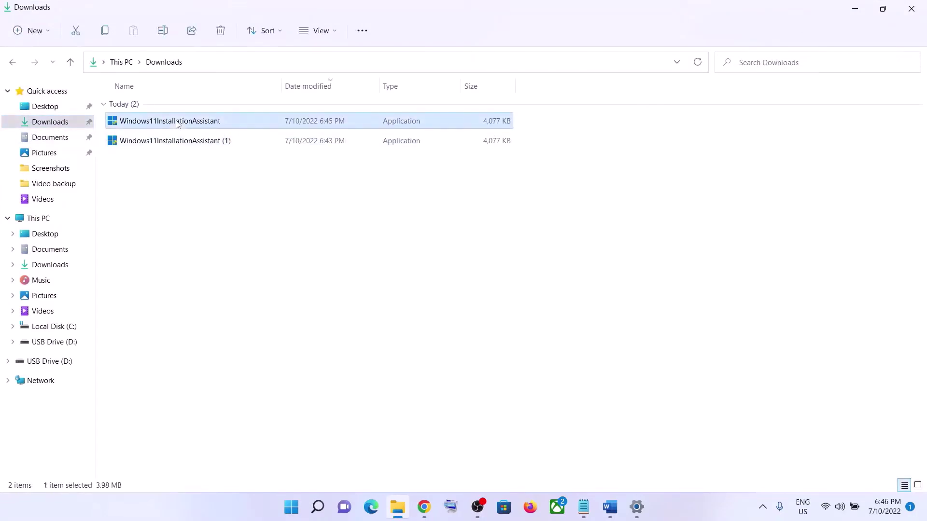
pyautogui.rightClick(177, 124)
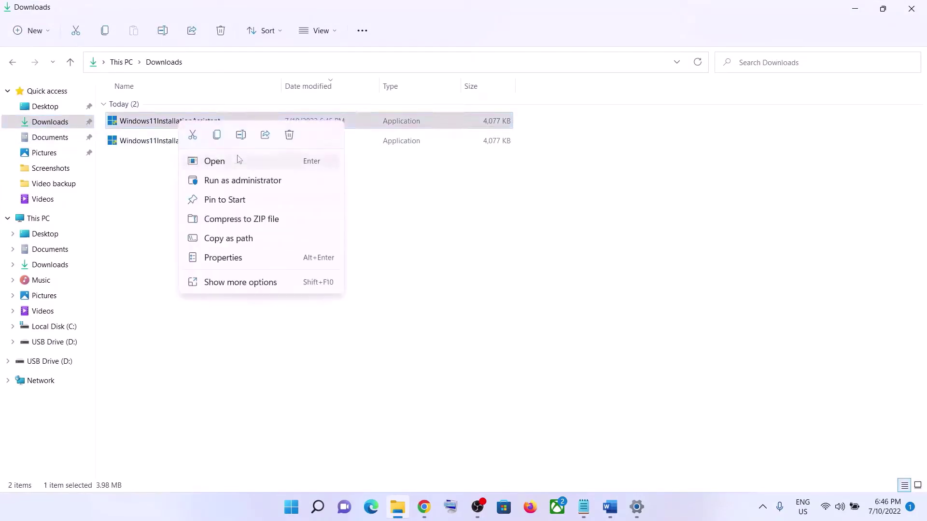
pyautogui.click(223, 258)
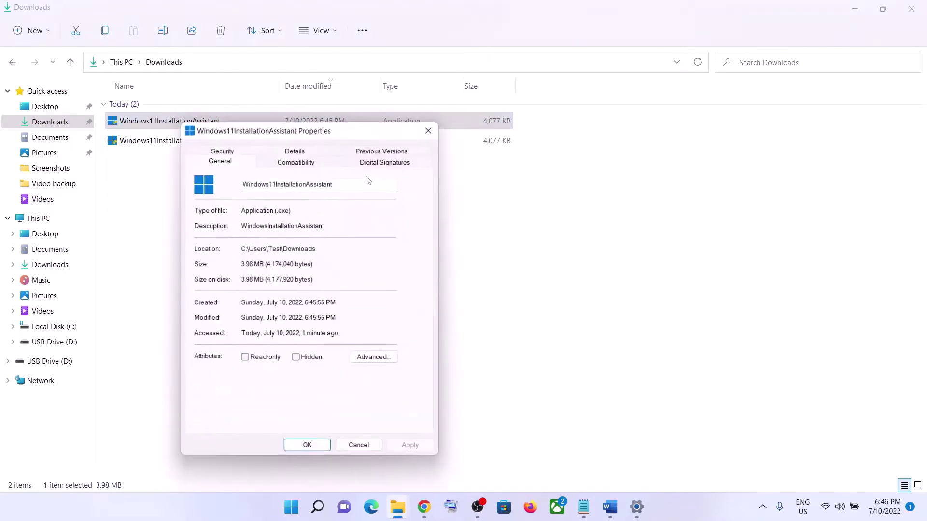
# Step: Set Windows11InstallationAssistant to run in compatibility mode for Windows 7 and apply the change
pyautogui.click(311, 165)
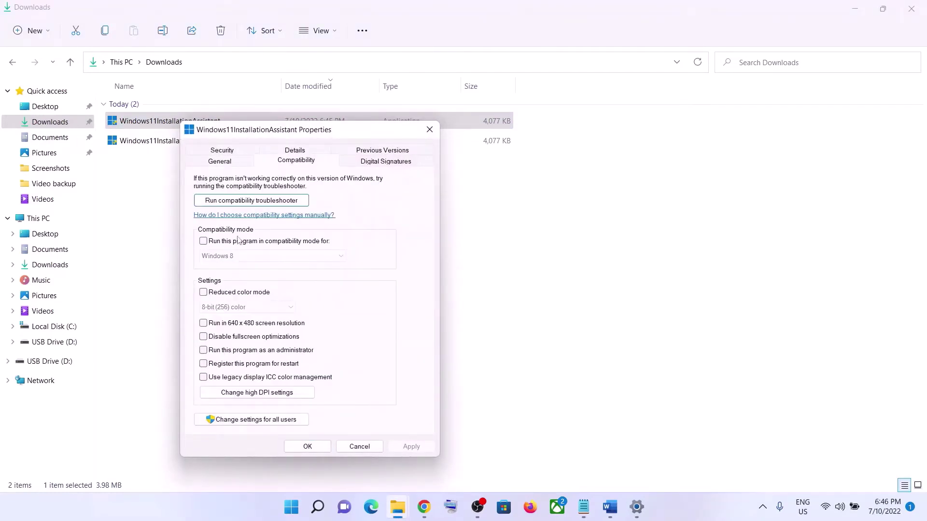
pyautogui.click(203, 243)
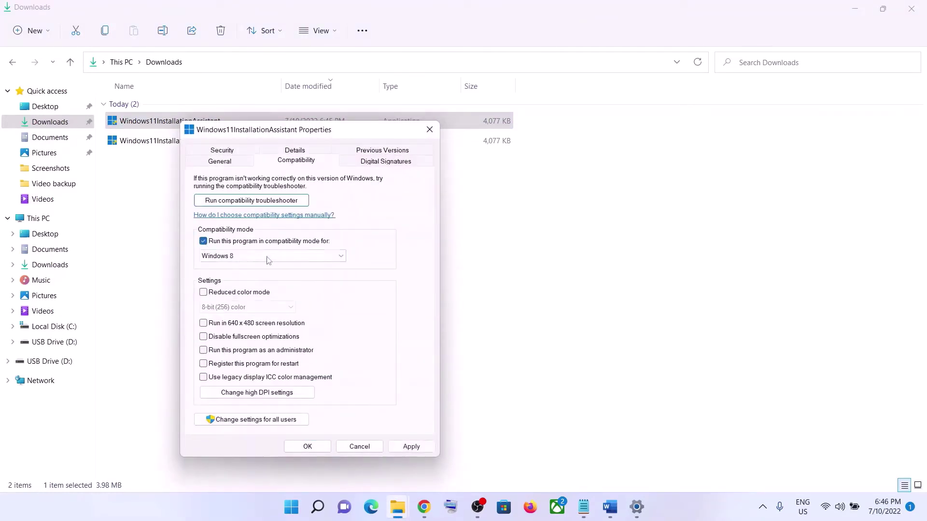
pyautogui.click(314, 257)
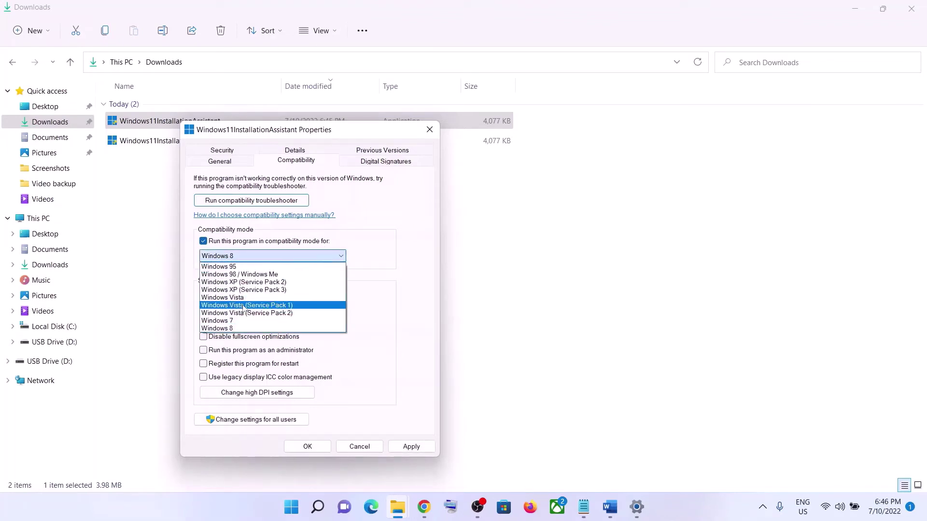
pyautogui.click(230, 322)
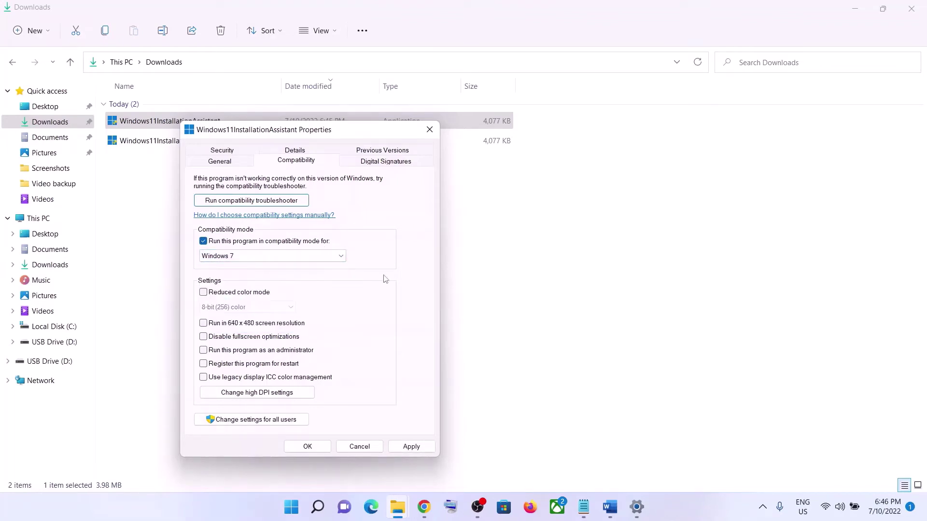
pyautogui.click(411, 446)
pyautogui.click(327, 447)
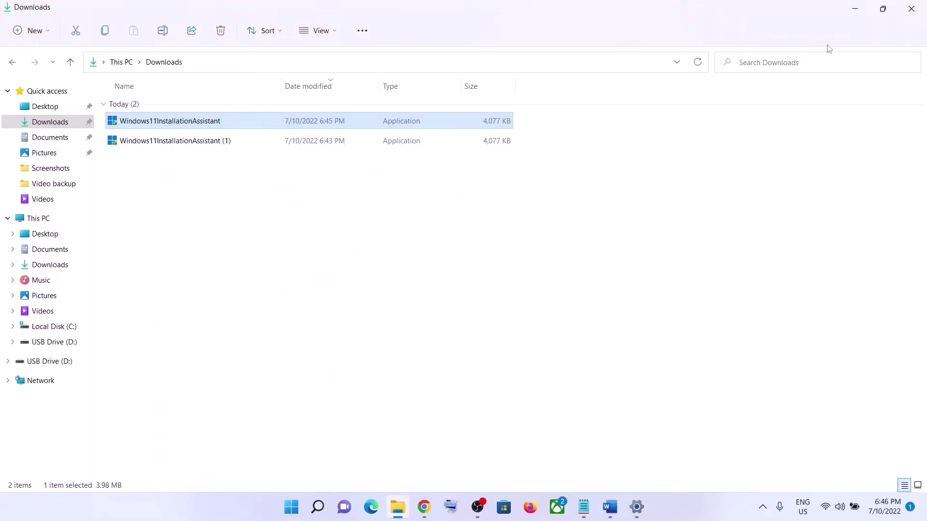
# Step: Select the Microsoft Update Catalog link under Step 4 of the Word document and switch to the catalog's home page in Chrome
pyautogui.click(864, 12)
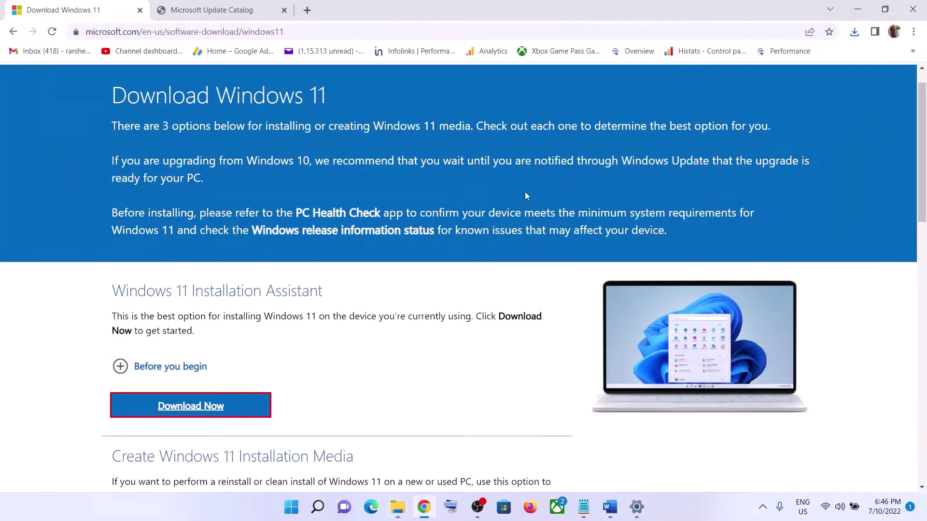
pyautogui.click(610, 507)
pyautogui.scroll(-5, 397, 285)
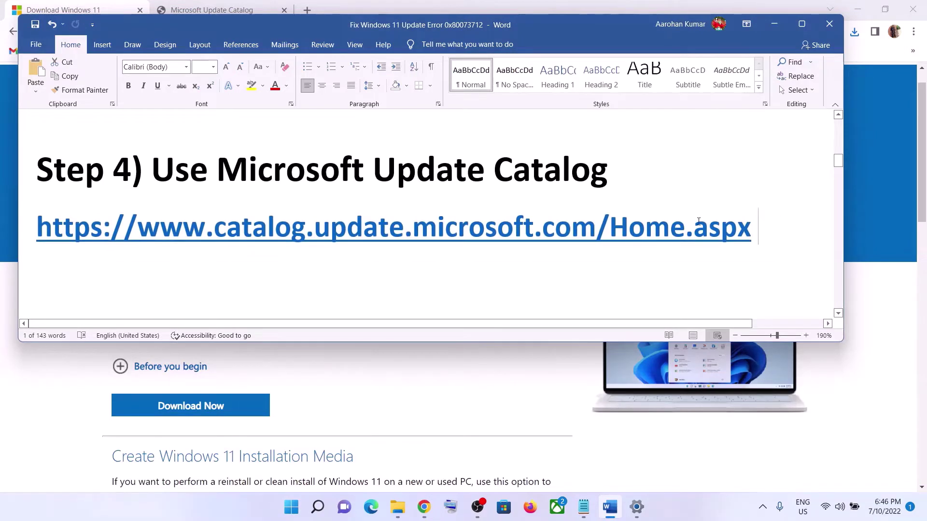
pyautogui.tripleClick(377, 228)
pyautogui.click(183, 3)
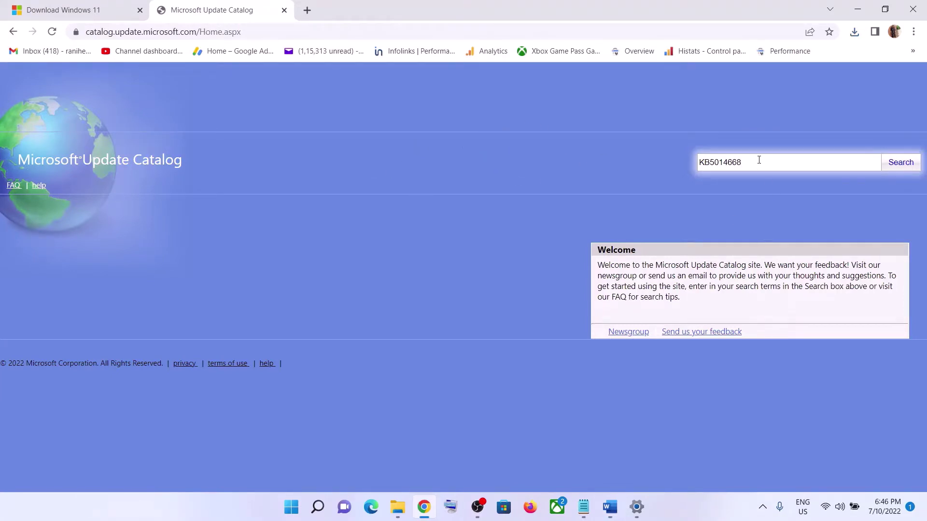
# Step: Search the Microsoft Update Catalog for the update KB5014668
pyautogui.moveTo(759, 160); pyautogui.dragTo(699, 165)
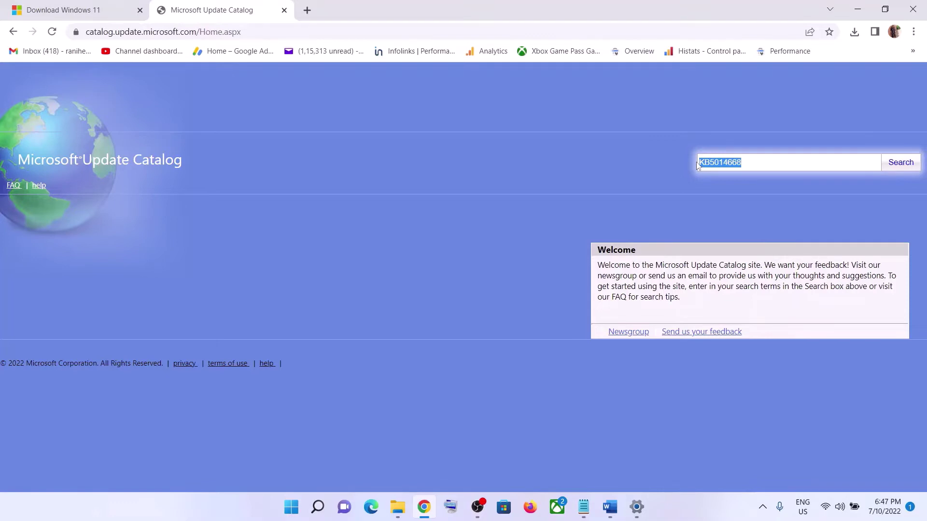
pyautogui.click(755, 161)
pyautogui.moveTo(763, 162); pyautogui.dragTo(703, 161)
pyautogui.click(759, 164)
pyautogui.moveTo(767, 163); pyautogui.dragTo(699, 164)
pyautogui.click(752, 164)
pyautogui.moveTo(752, 164); pyautogui.dragTo(699, 163)
pyautogui.click(898, 172)
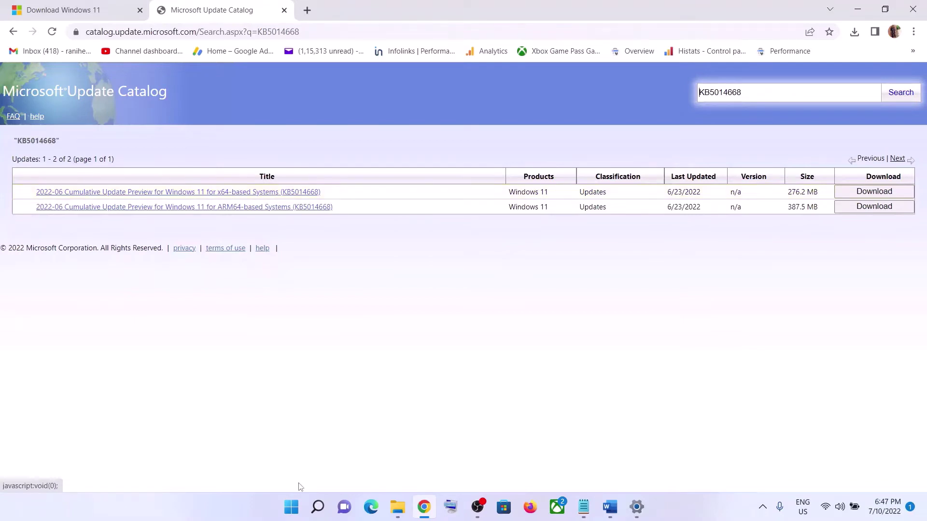
# Step: Check the PC's system type on the About page in Windows Settings, then return to the catalog results
pyautogui.click(291, 507)
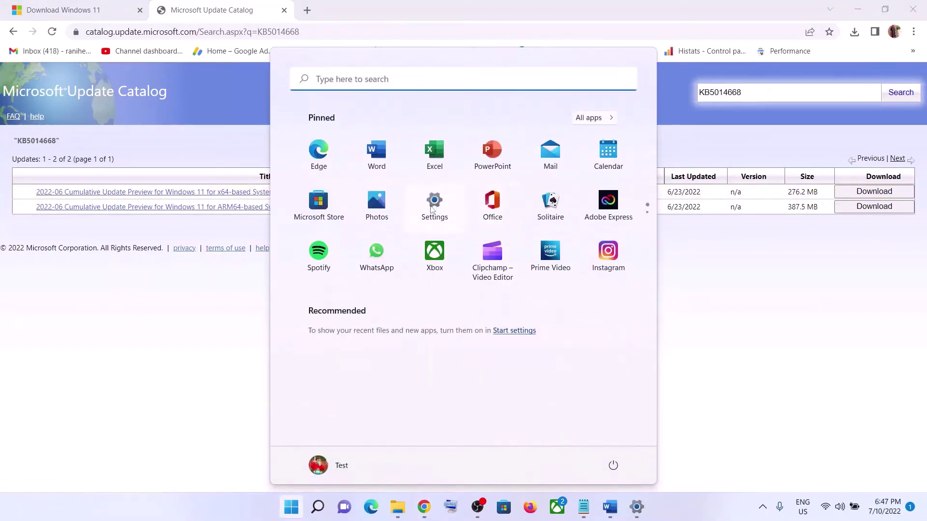
pyautogui.click(435, 205)
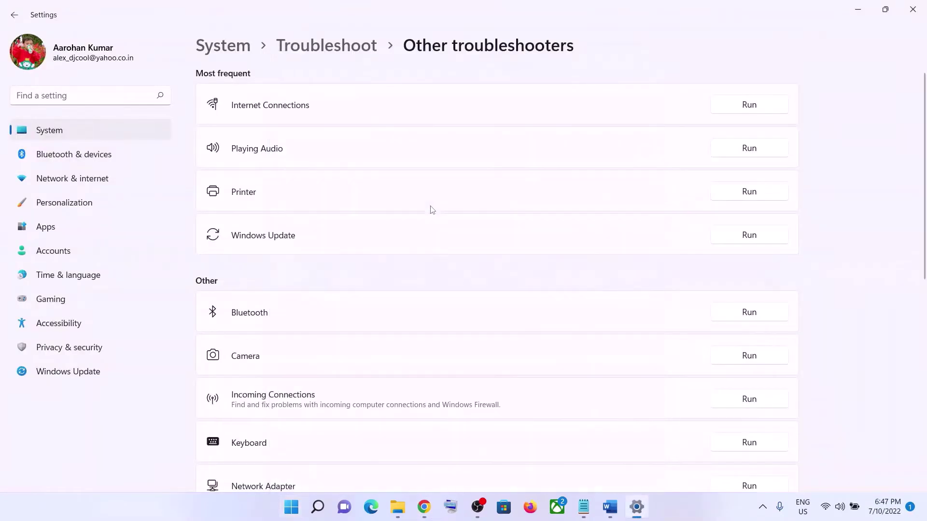
pyautogui.click(83, 134)
pyautogui.scroll(-6, 385, 263)
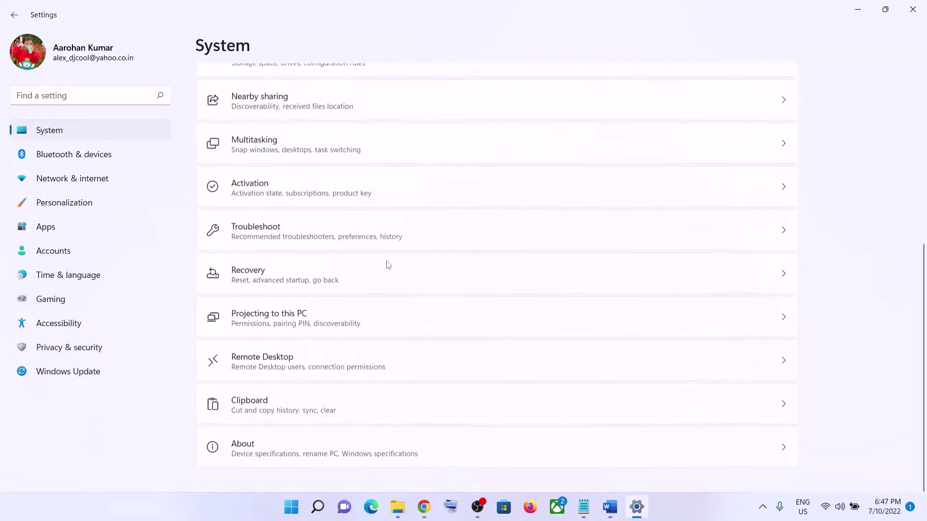
pyautogui.click(287, 459)
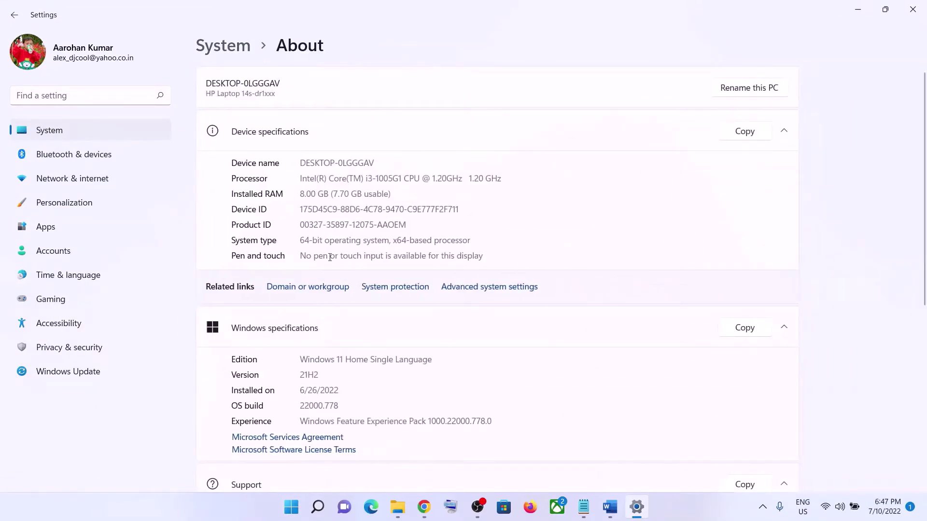
pyautogui.click(868, 6)
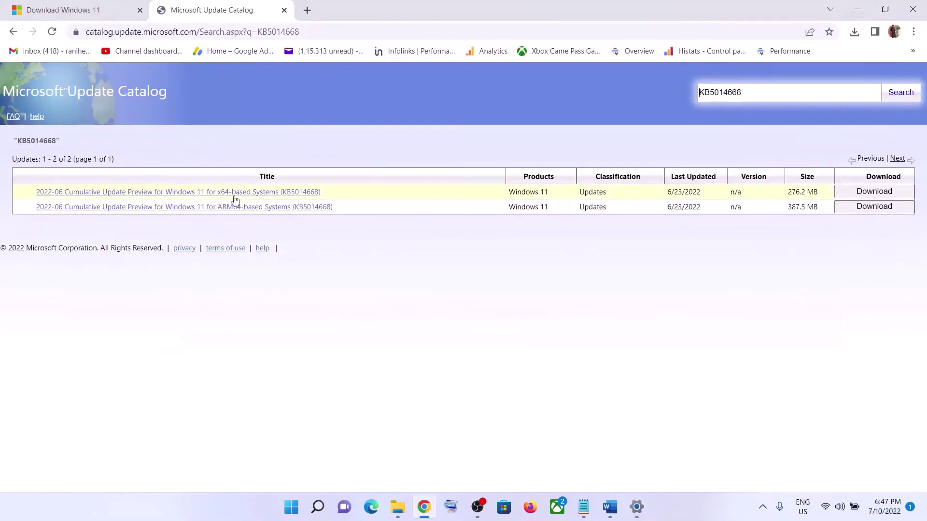
# Step: Download the KB5014668 cumulative update package for x64-based Windows 11 systems, save it to the Desktop, and check the download's progress
pyautogui.click(870, 193)
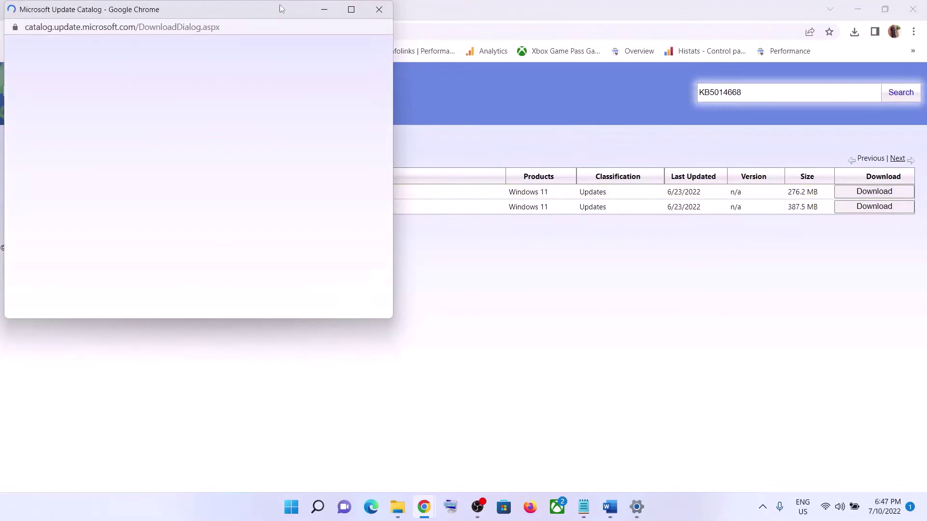
pyautogui.moveTo(275, 6); pyautogui.dragTo(456, 76)
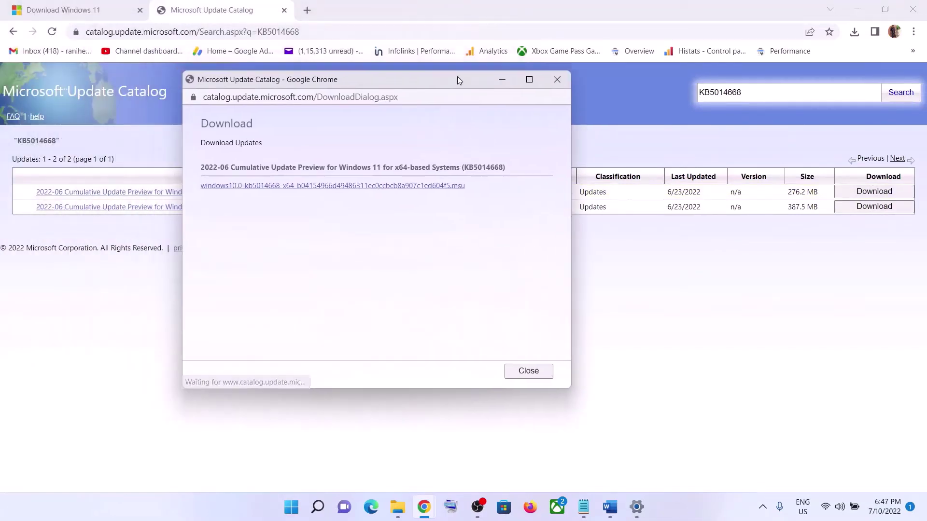
pyautogui.click(336, 186)
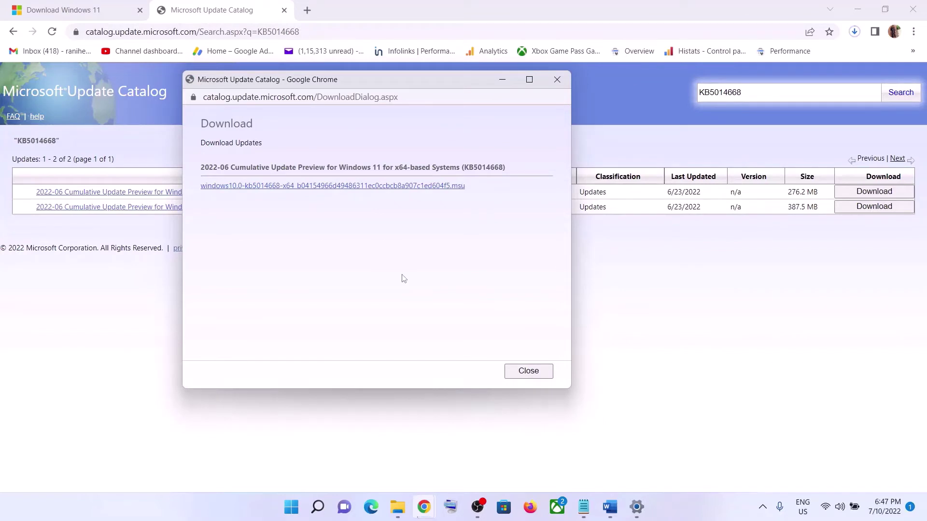
pyautogui.rightClick(378, 188)
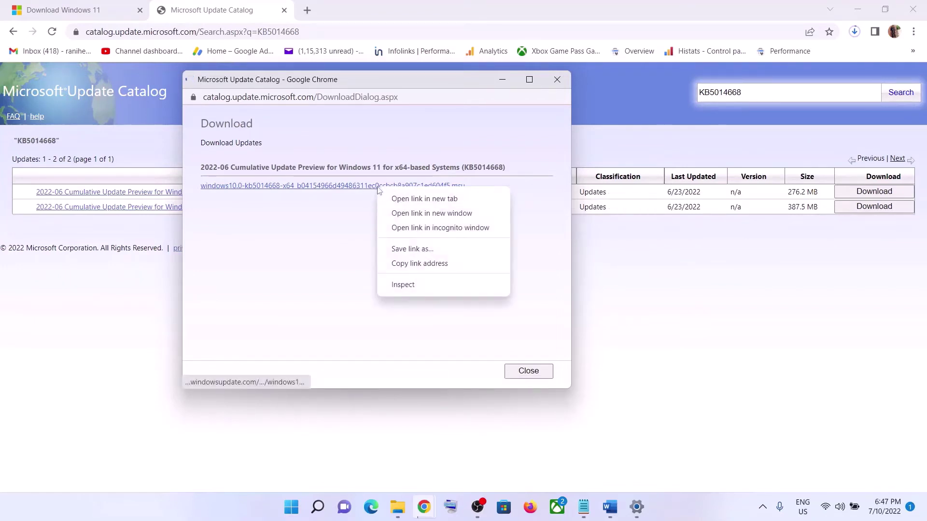
pyautogui.click(412, 249)
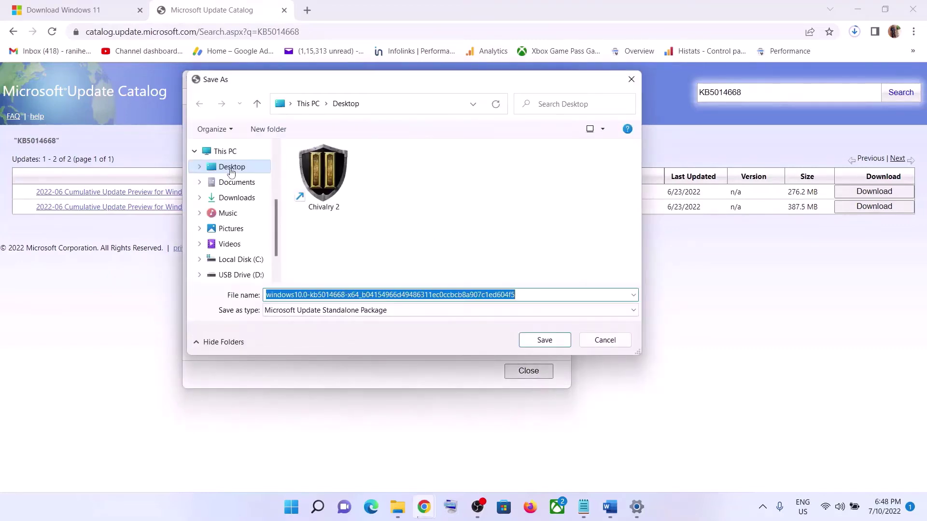
pyautogui.click(231, 172)
pyautogui.click(527, 343)
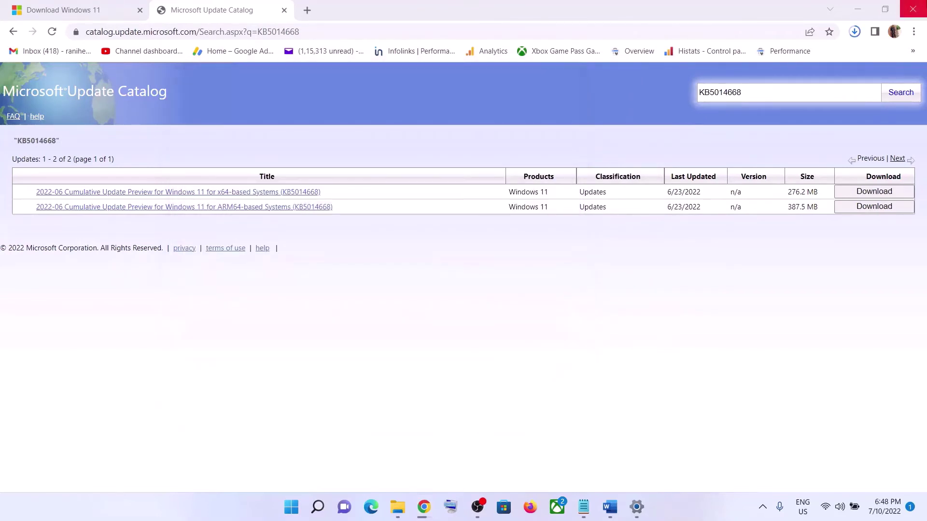
pyautogui.click(855, 32)
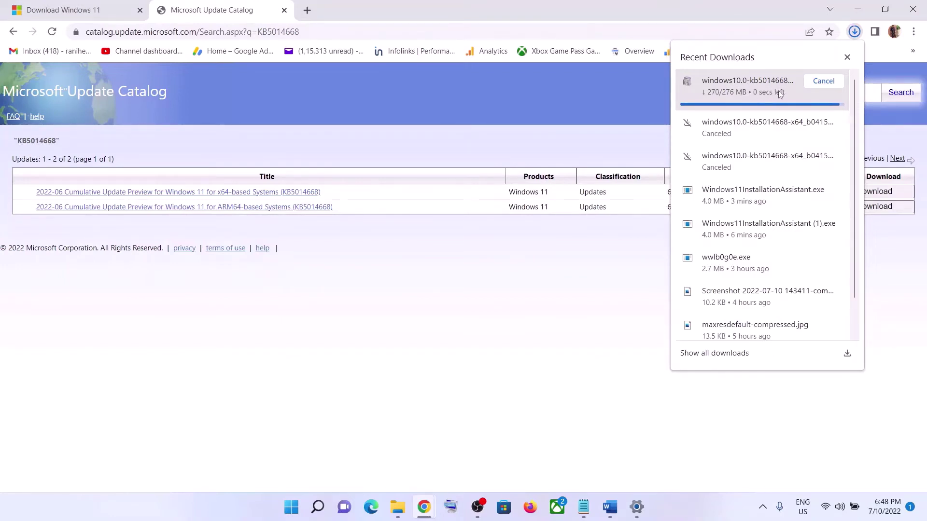
pyautogui.click(387, 261)
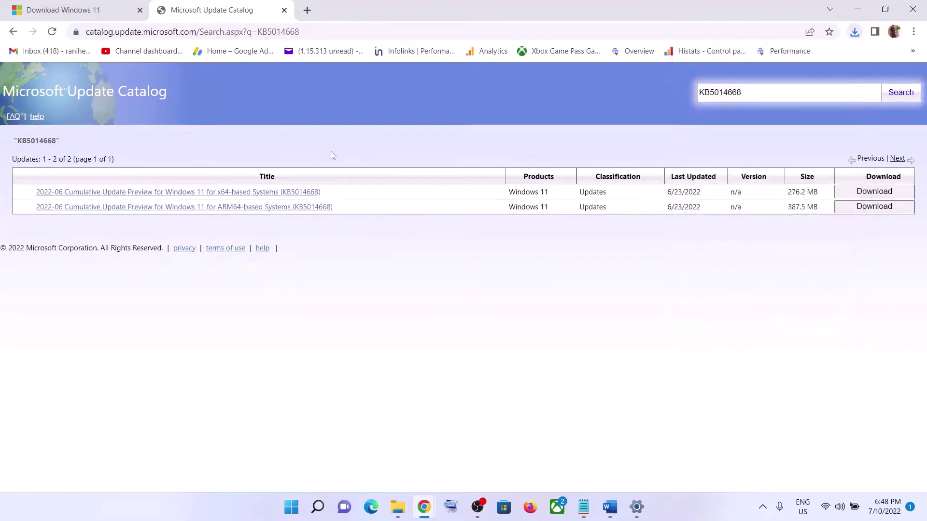
# Step: Switch to the Word document and copy all the commands under Step 5, from SC config trustedinstaller start=auto through net start appidsvc
pyautogui.click(610, 507)
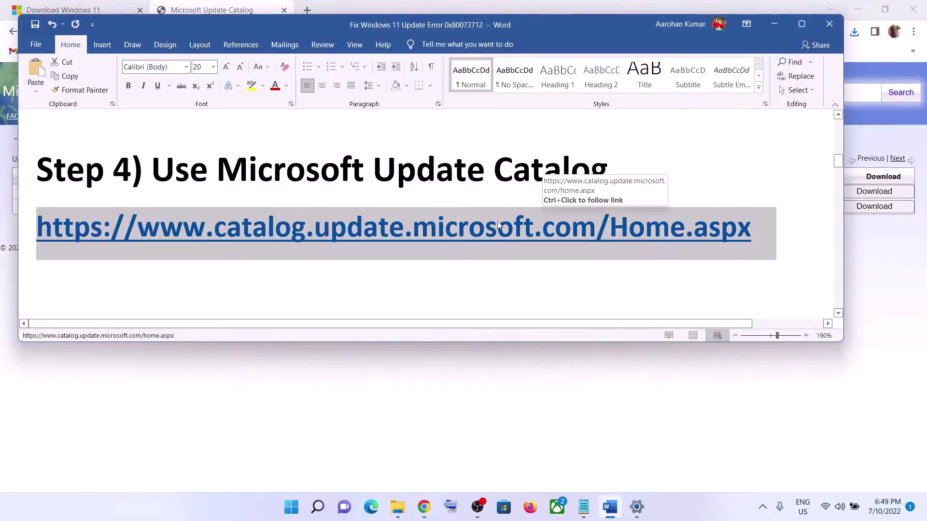
pyautogui.scroll(-3, 499, 223)
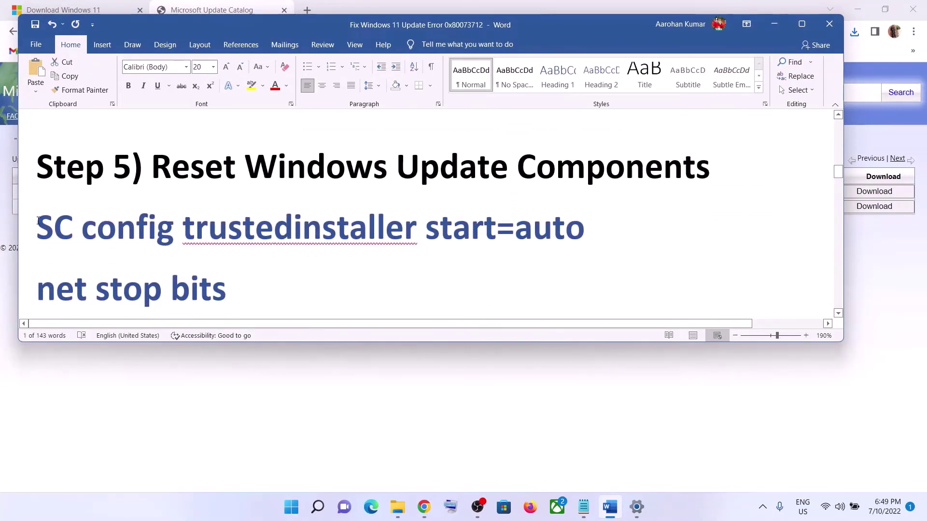
pyautogui.moveTo(38, 221); pyautogui.dragTo(292, 263)
pyautogui.rightClick(220, 199)
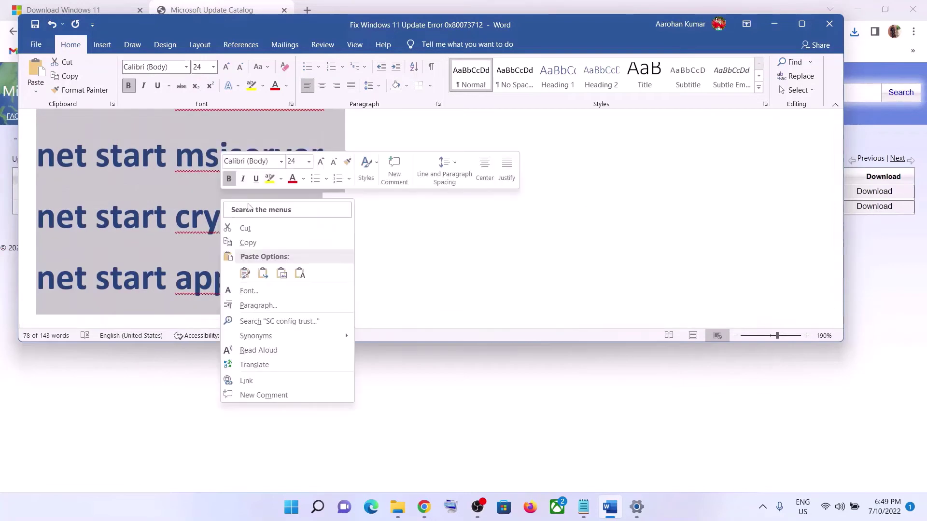
pyautogui.click(253, 236)
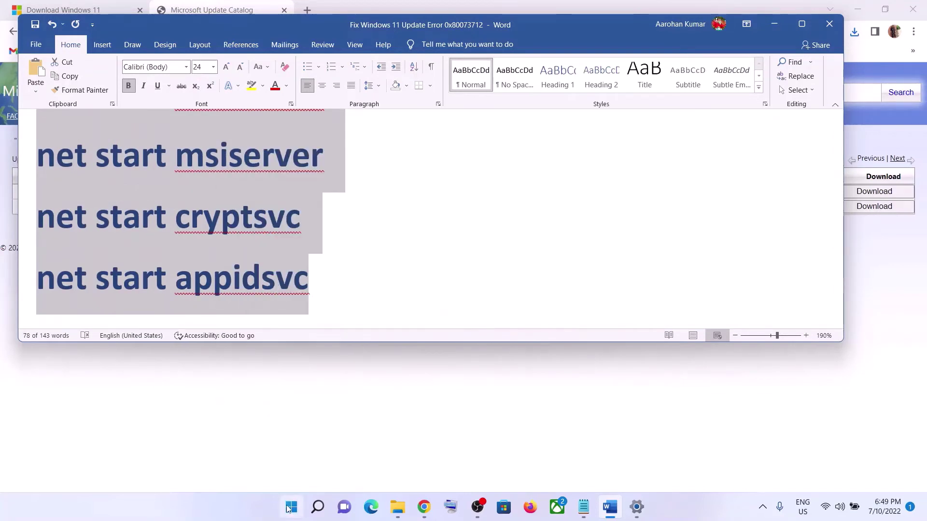
# Step: Open Notepad and paste the copied Windows Update reset commands into the empty file
pyautogui.click(288, 508)
pyautogui.write('note')
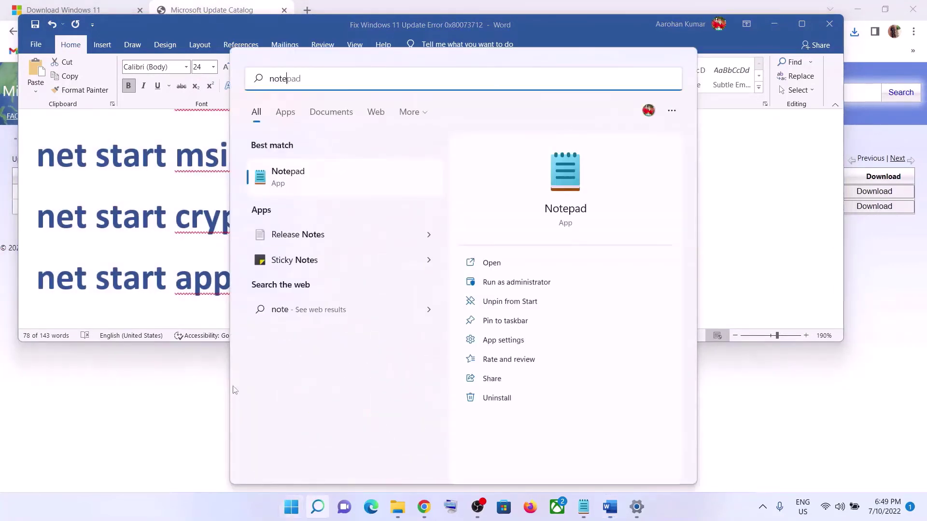
pyautogui.click(289, 177)
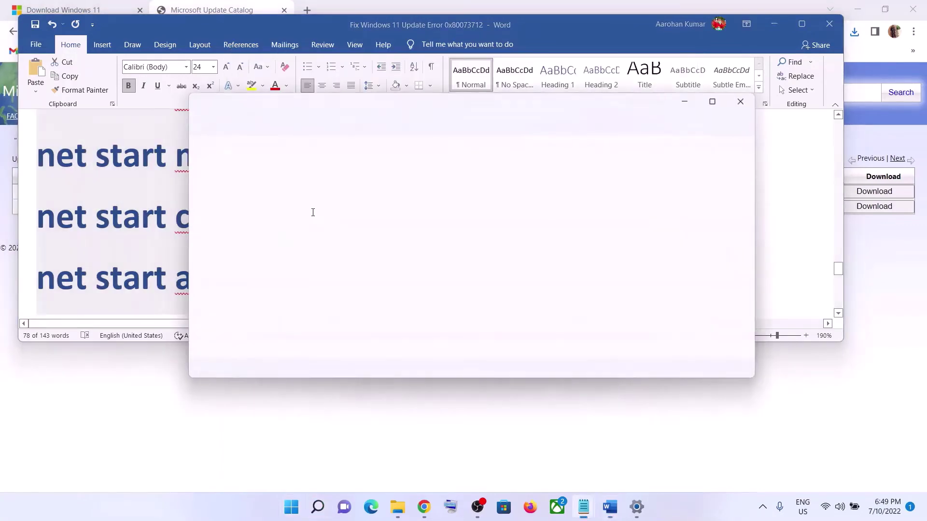
pyautogui.rightClick(367, 180)
pyautogui.click(412, 266)
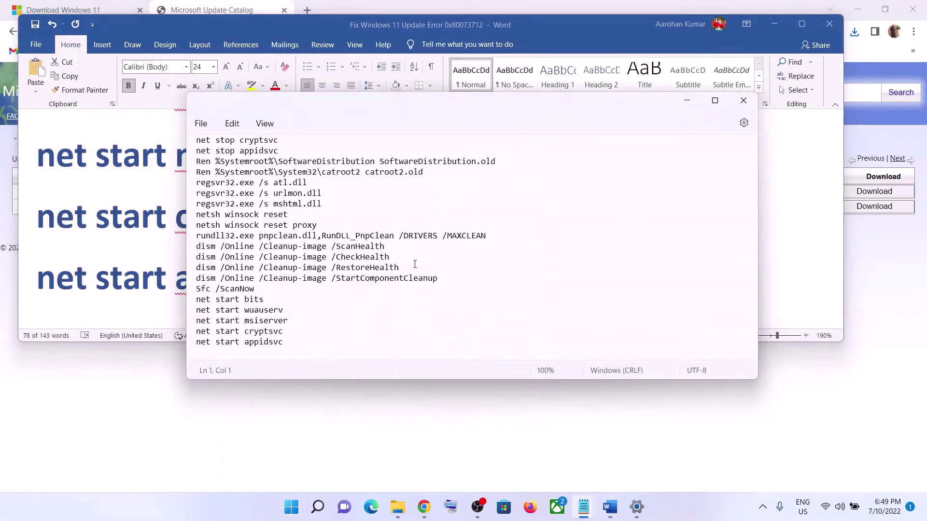
# Step: Start saving the Notepad file under a new name on the Desktop, and copy the file name Wufix.bat from the Word document
pyautogui.click(202, 124)
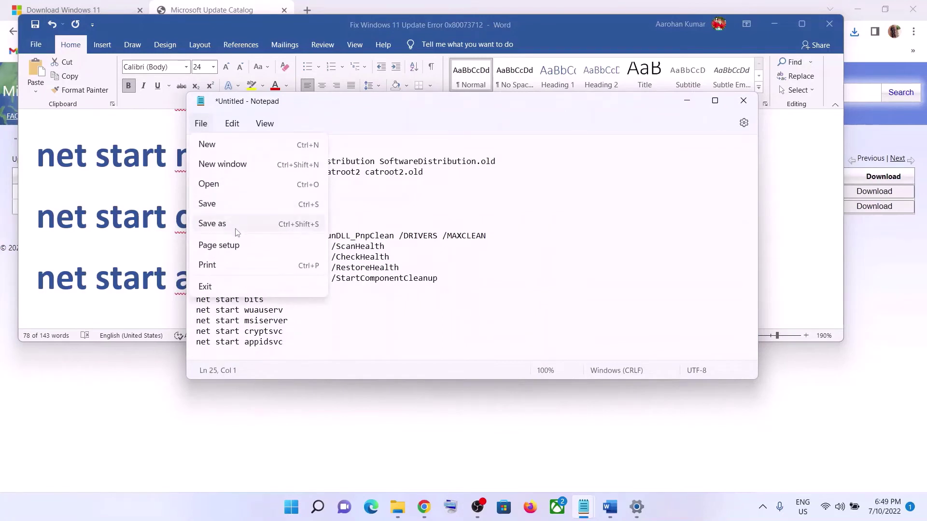
pyautogui.click(212, 224)
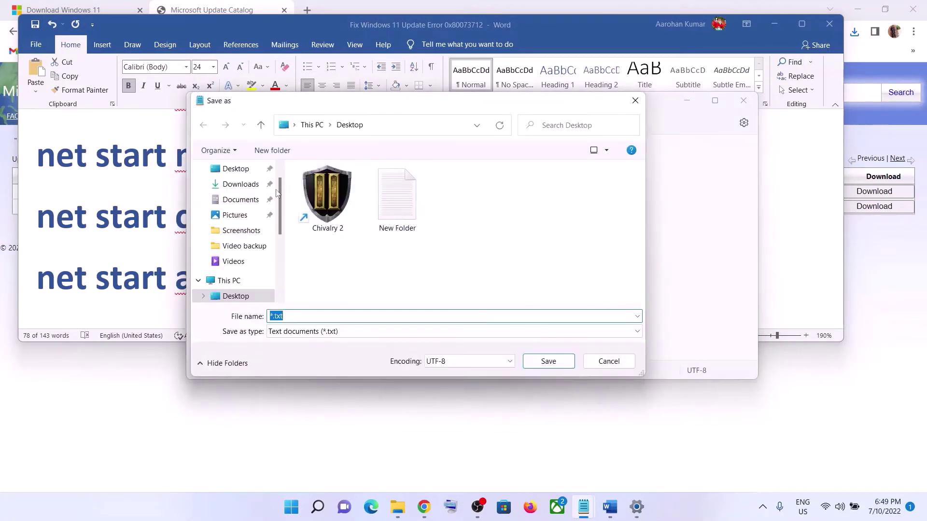
pyautogui.click(248, 175)
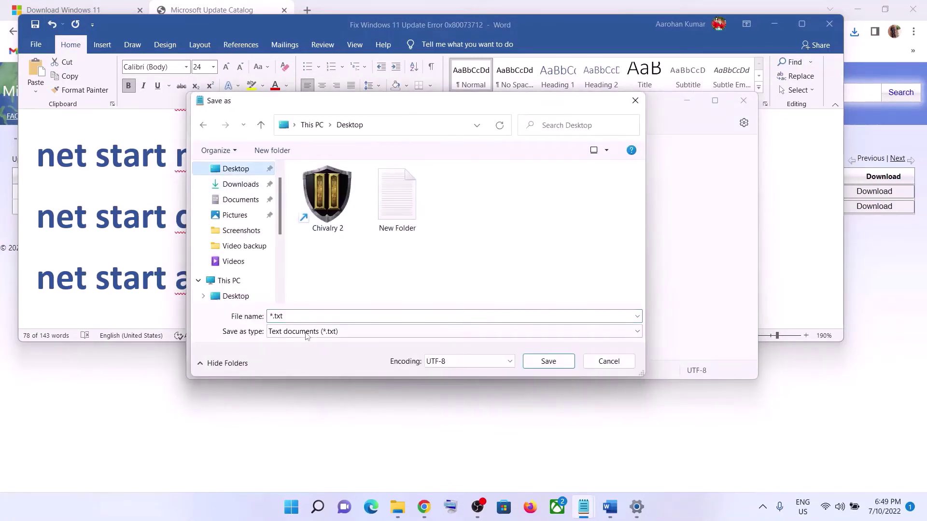
pyautogui.hotkey('alt', 'Tab')
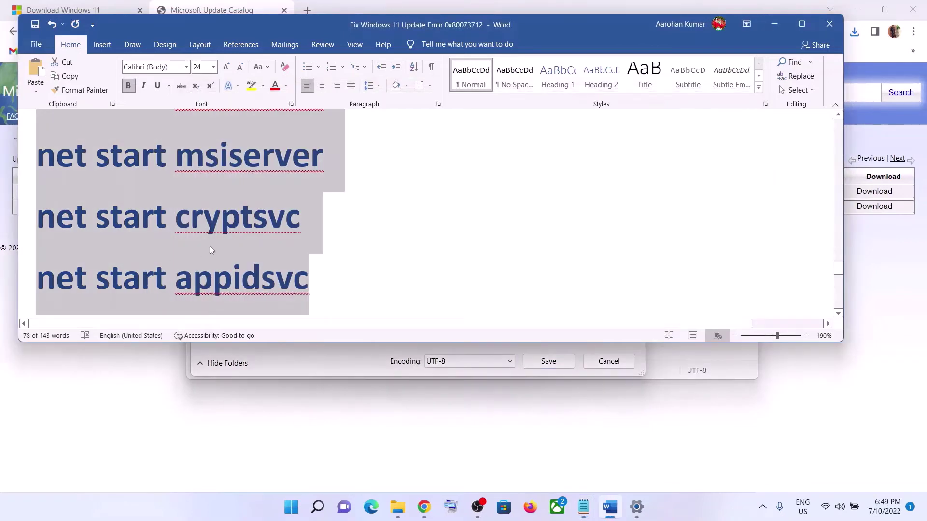
pyautogui.scroll(-5, 209, 246)
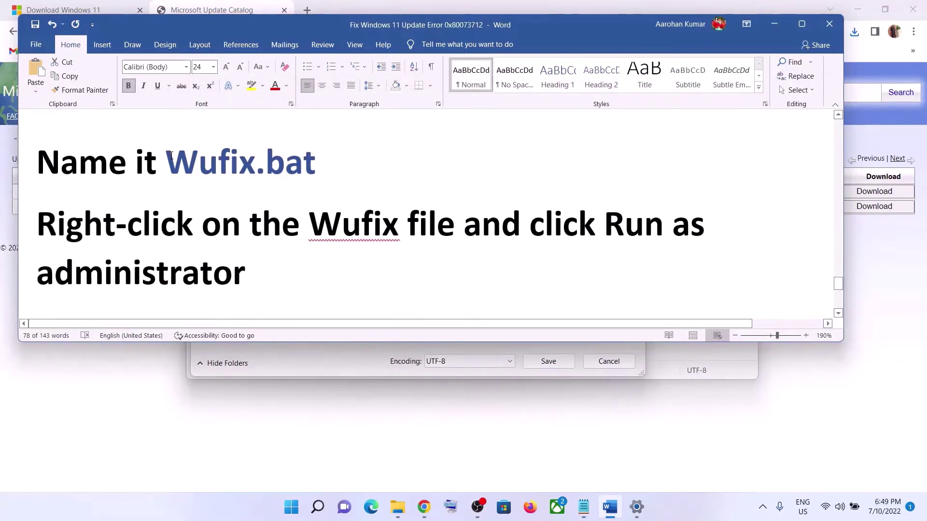
pyautogui.moveTo(167, 162); pyautogui.dragTo(312, 162)
pyautogui.hotkey('ctrl', 'c')
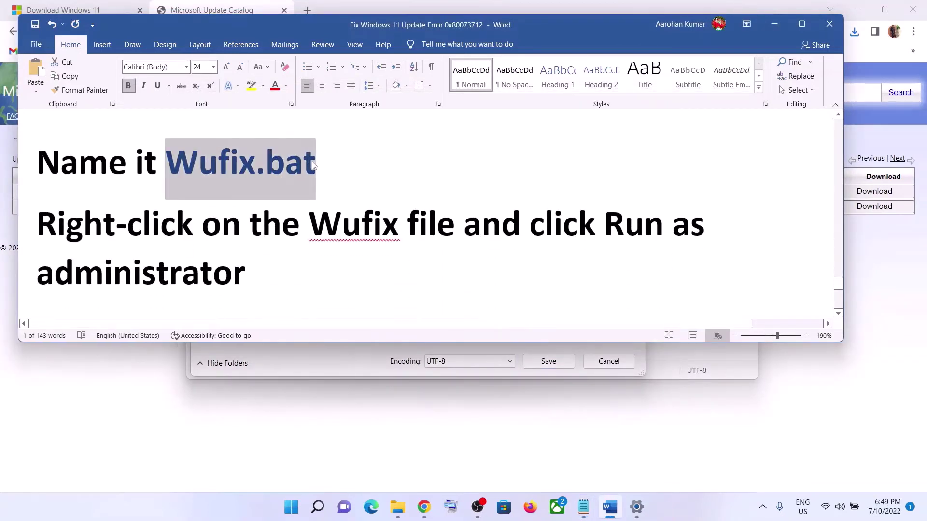
pyautogui.hotkey('alt', 'Tab')
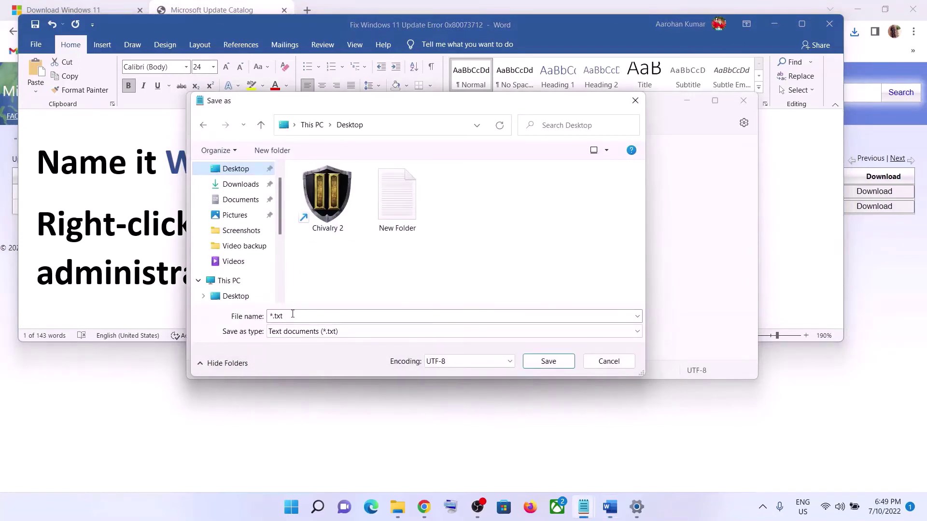
# Step: Name the file Wufix.bat, set its save type to All files, and save it to the Desktop
pyautogui.moveTo(293, 314); pyautogui.dragTo(273, 314)
pyautogui.hotkey('ctrl', 'v')
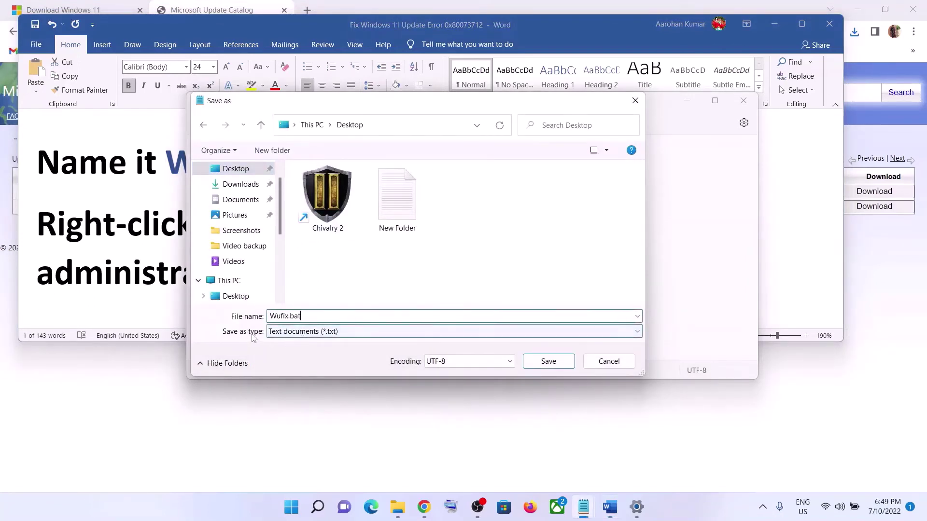
pyautogui.click(289, 333)
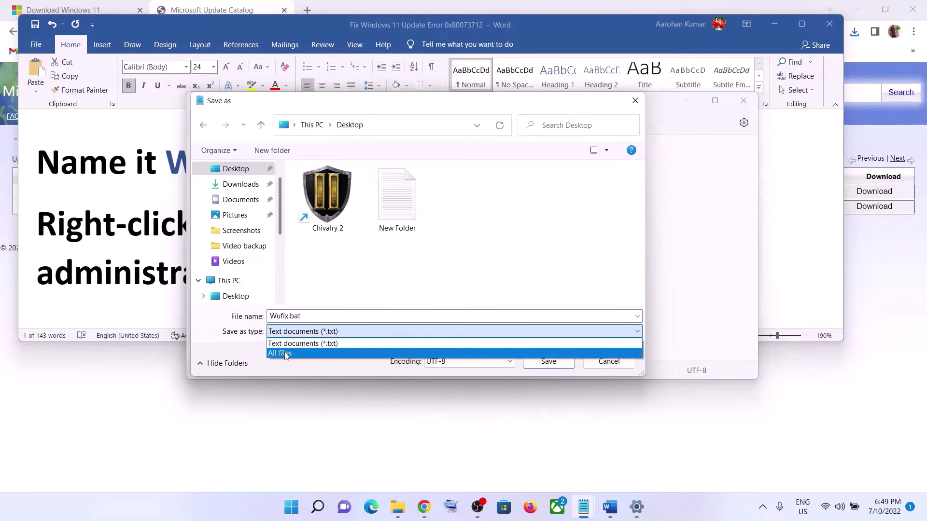
pyautogui.click(285, 352)
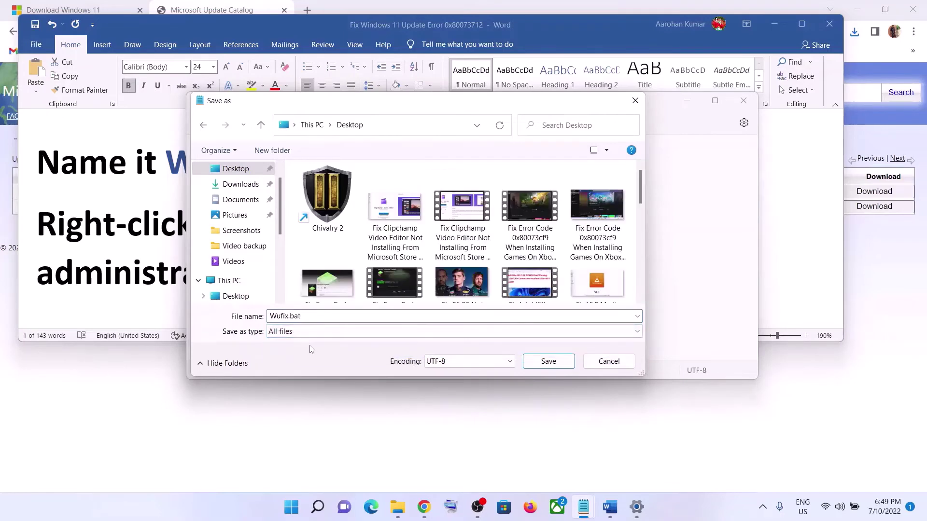
pyautogui.click(549, 362)
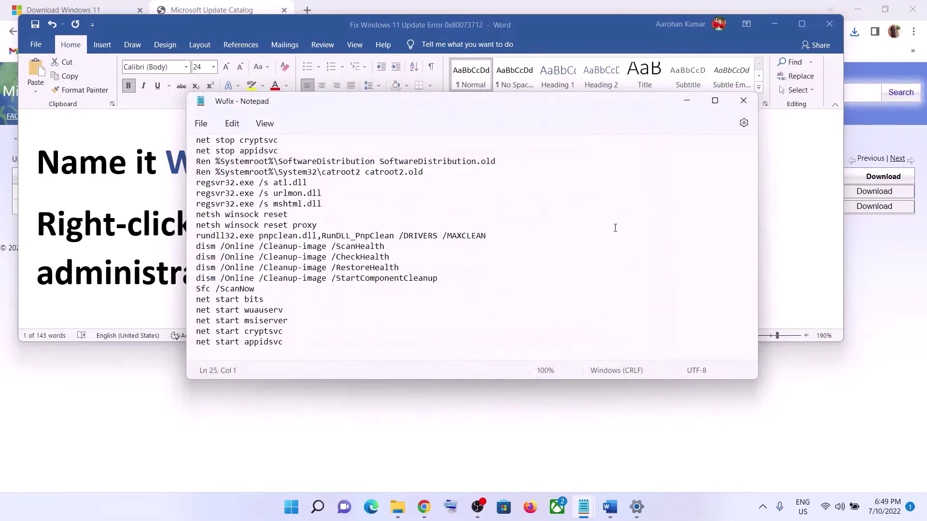
# Step: Show the desktop and run the Wufix batch file as administrator
pyautogui.press('super+d')
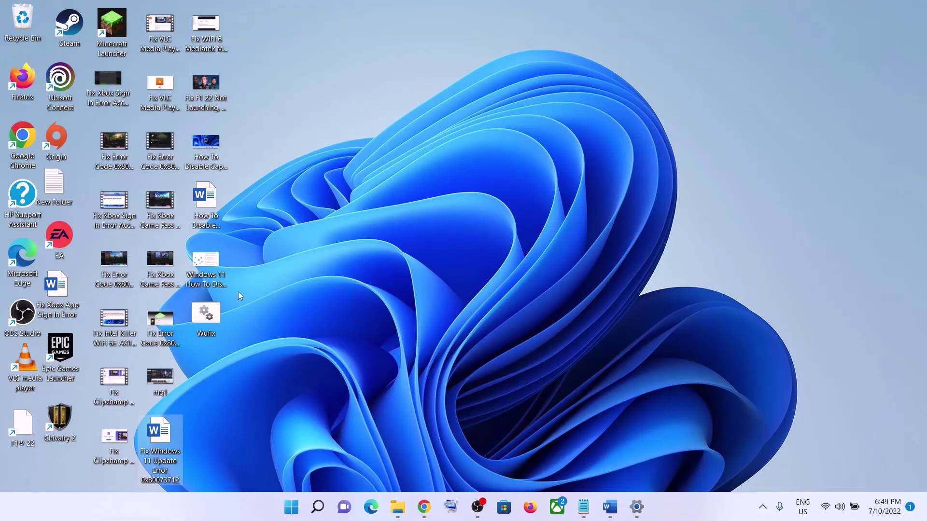
pyautogui.click(216, 318)
pyautogui.rightClick(216, 317)
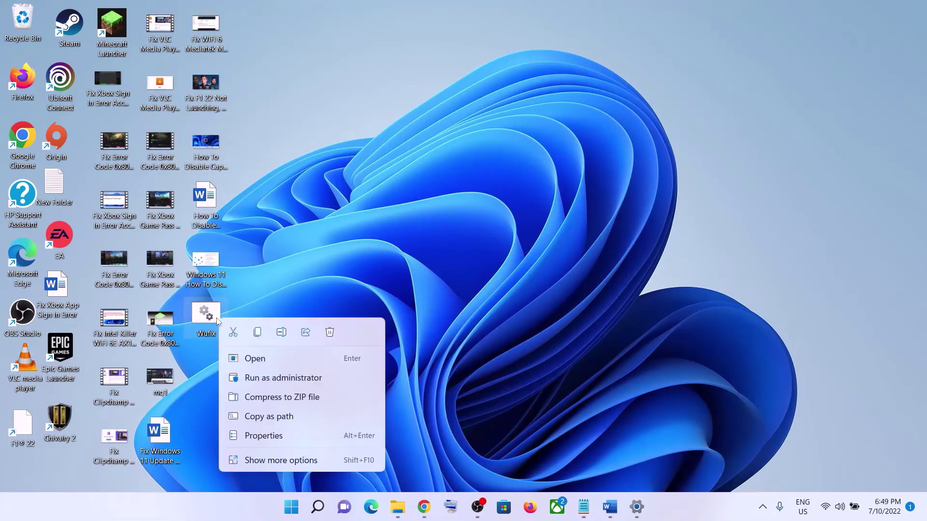
pyautogui.click(305, 379)
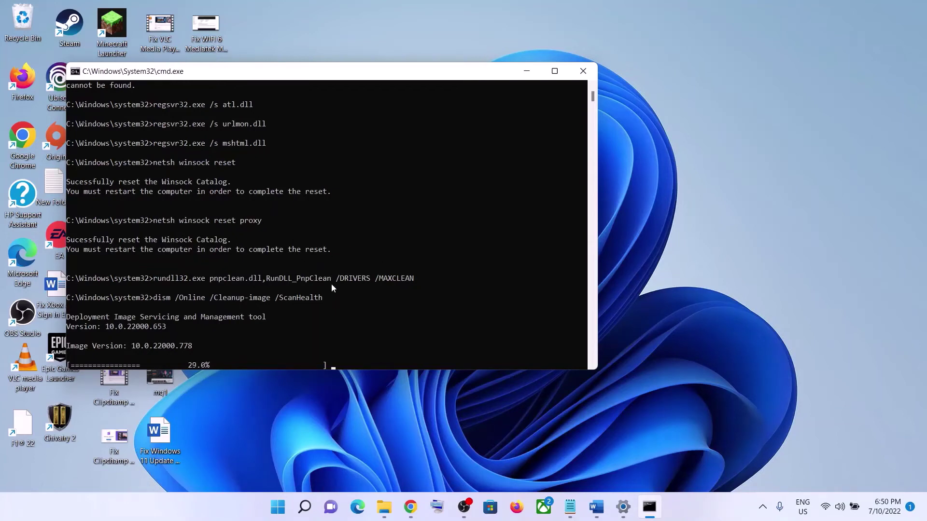
pyautogui.click(278, 507)
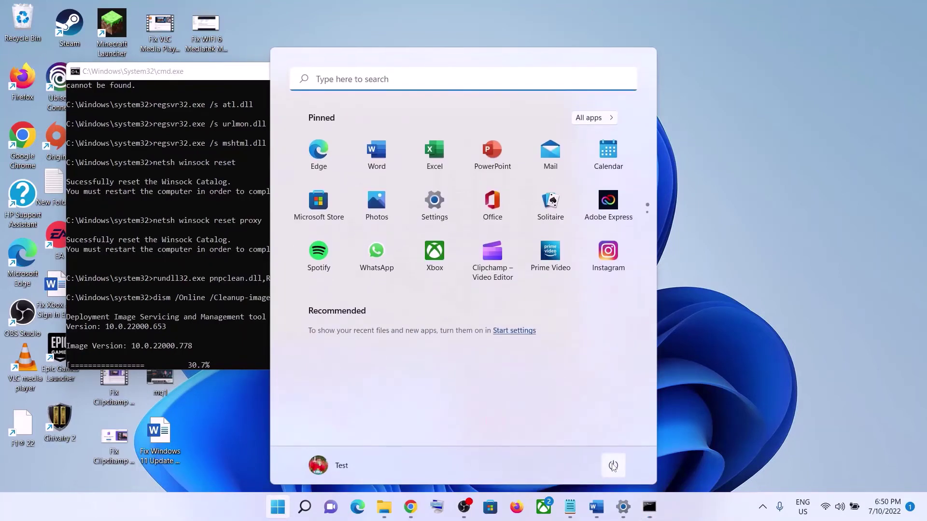
pyautogui.click(613, 466)
pyautogui.click(735, 391)
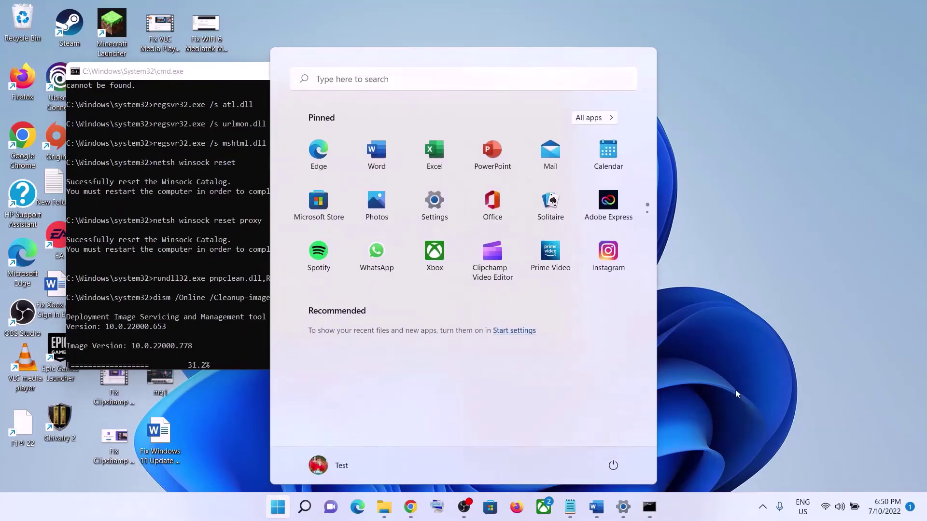
pyautogui.click(736, 391)
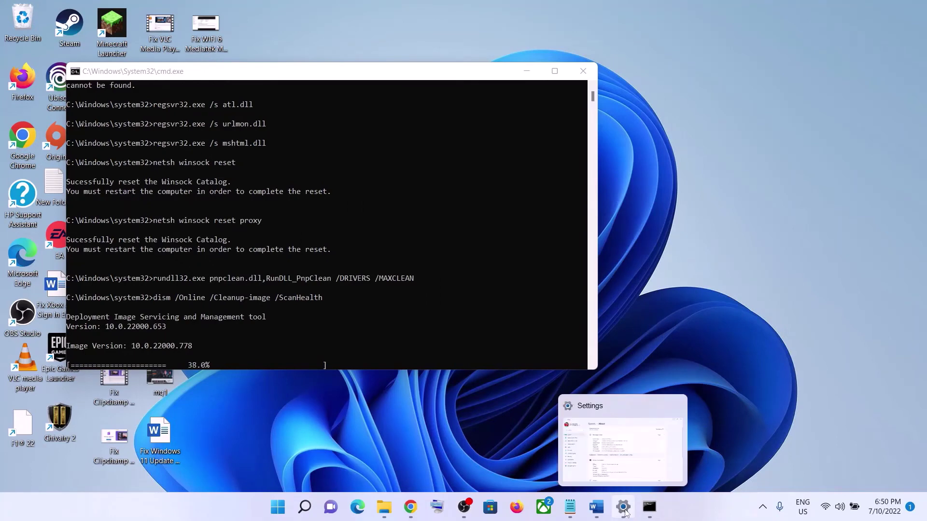
# Step: Return to the Word document and highlight the text "Use Media Creation Tool" in the Step 6 heading
pyautogui.click(623, 511)
pyautogui.click(597, 516)
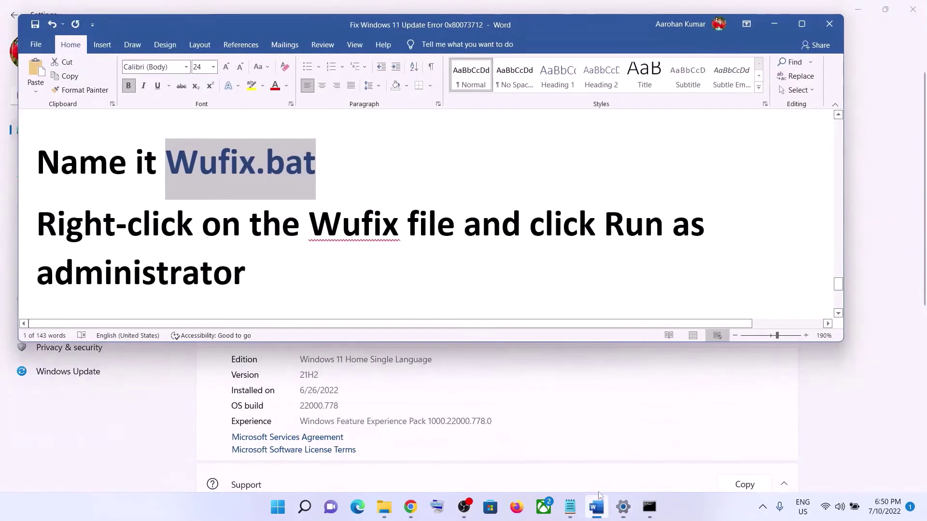
pyautogui.scroll(-10, 416, 207)
pyautogui.scroll(-2, 416, 208)
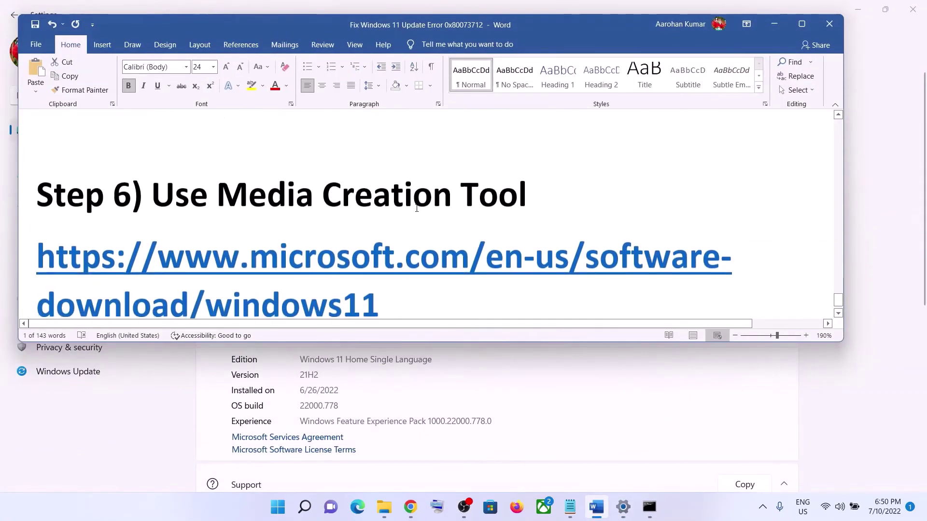
pyautogui.moveTo(153, 164); pyautogui.dragTo(488, 174)
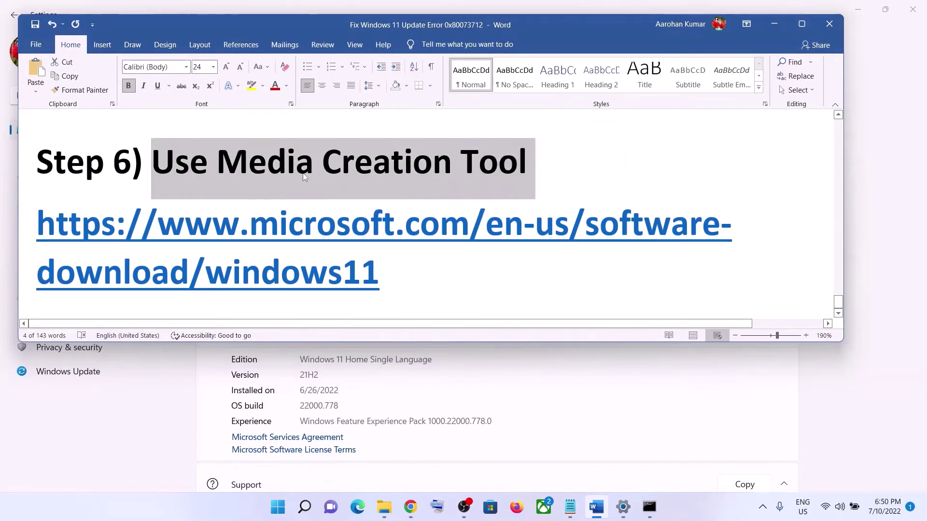
# Step: Switch to the Download Windows 11 page in Chrome and download the media creation tool under Create Windows 11 Installation Media
pyautogui.click(675, 515)
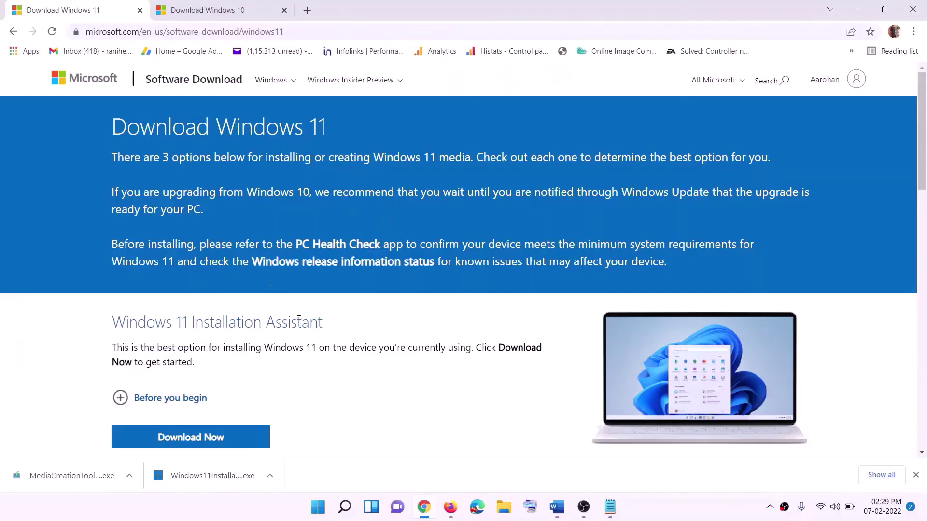
pyautogui.scroll(-5, 191, 296)
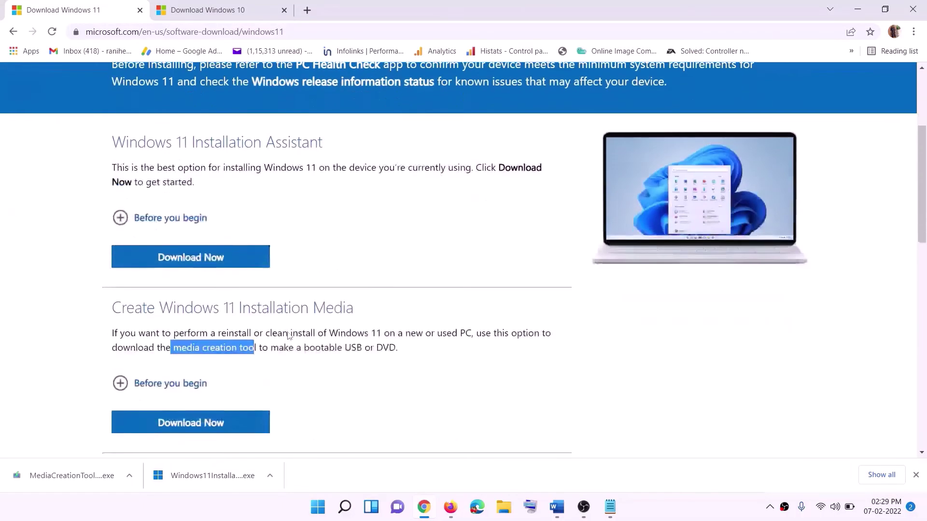
pyautogui.moveTo(173, 286); pyautogui.dragTo(268, 287)
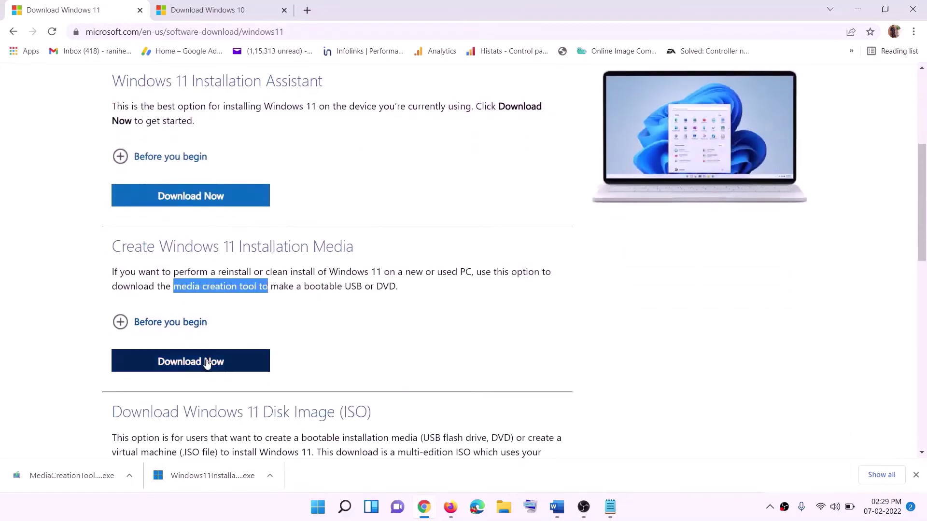
pyautogui.click(184, 368)
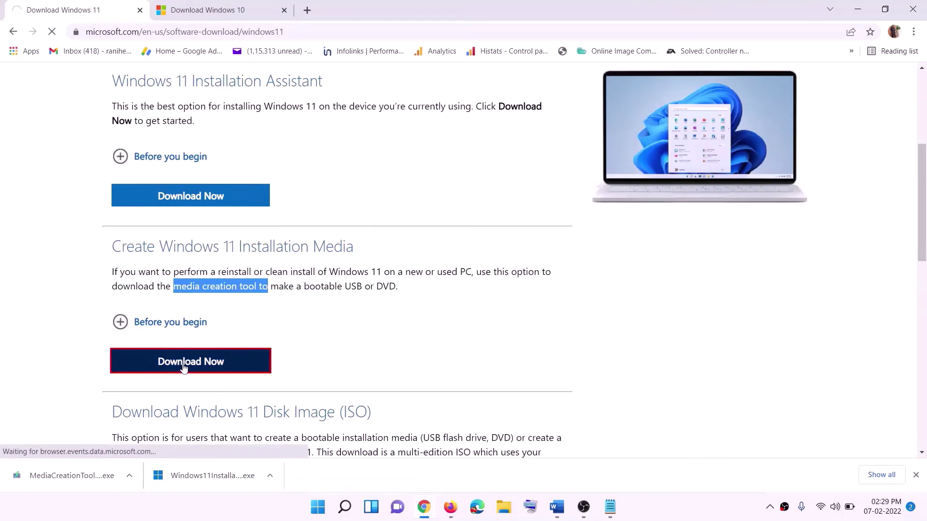
# Step: Run the downloaded media creation tool, allow it to make changes, accept the license terms, and continue with the recommended language and edition
pyautogui.click(63, 478)
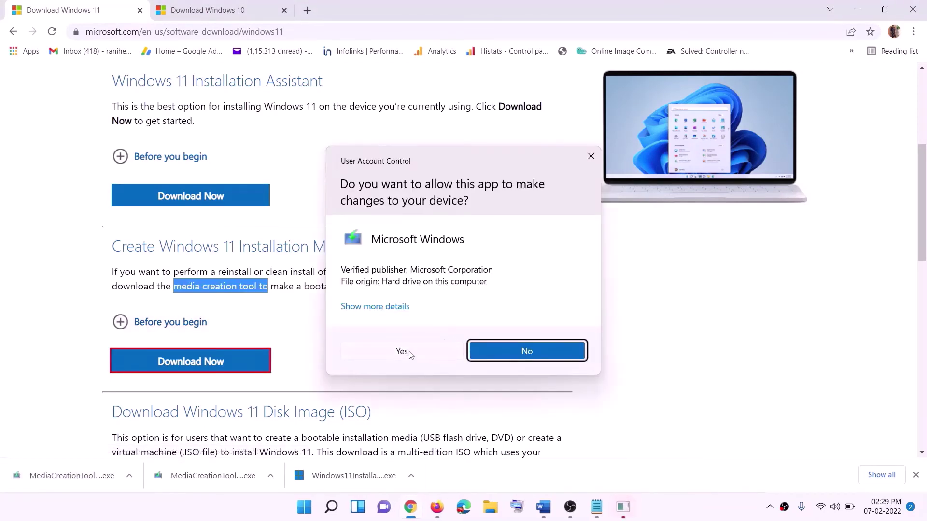
pyautogui.click(403, 351)
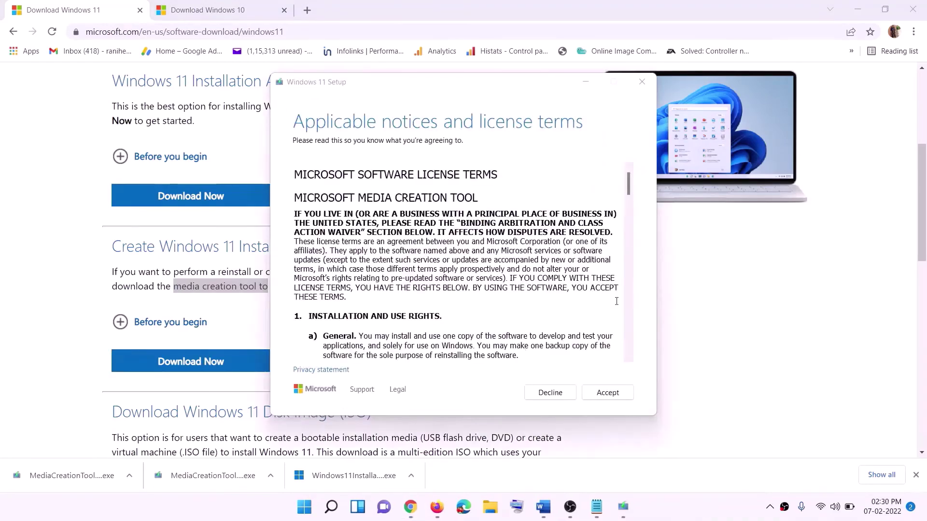
pyautogui.click(600, 393)
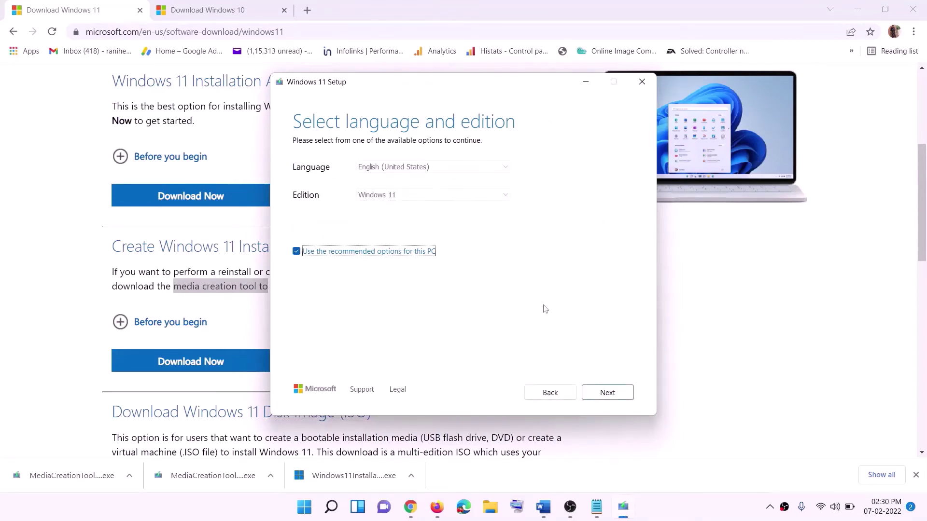
pyautogui.click(600, 393)
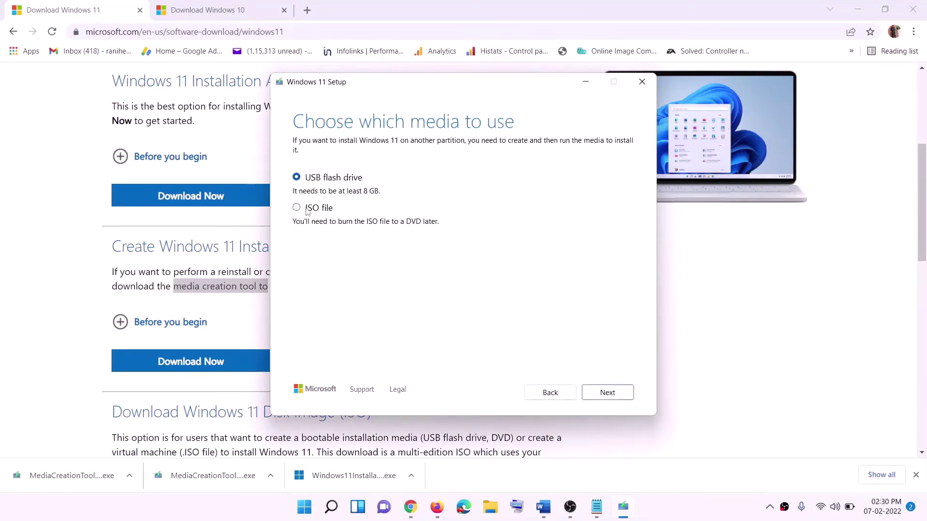
# Step: Choose ISO file as the media to use, continue, and pick the Desktop as the save location
pyautogui.click(347, 208)
pyautogui.click(611, 393)
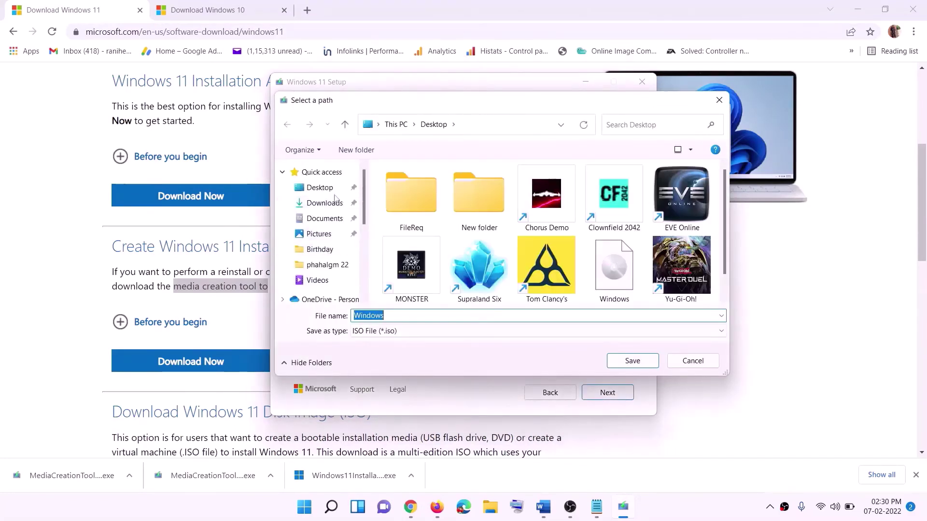
pyautogui.click(345, 189)
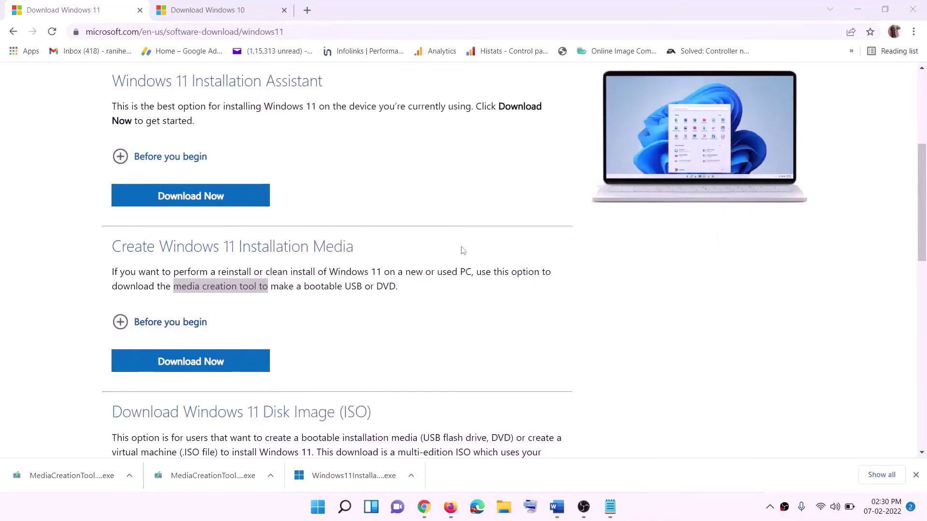
# Step: Show the desktop, move the Windows disc image file to another spot, and open it to mount its contents
pyautogui.press('super+d')
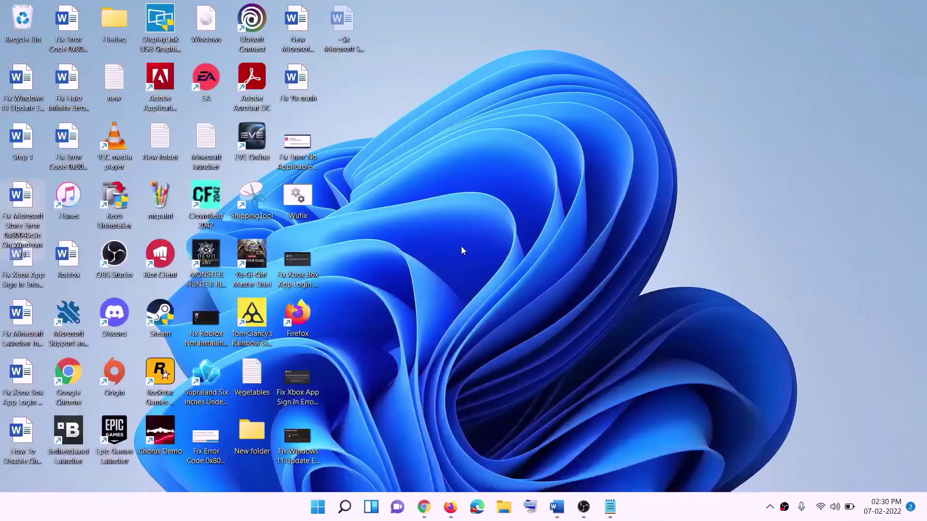
pyautogui.moveTo(227, 28); pyautogui.dragTo(370, 296)
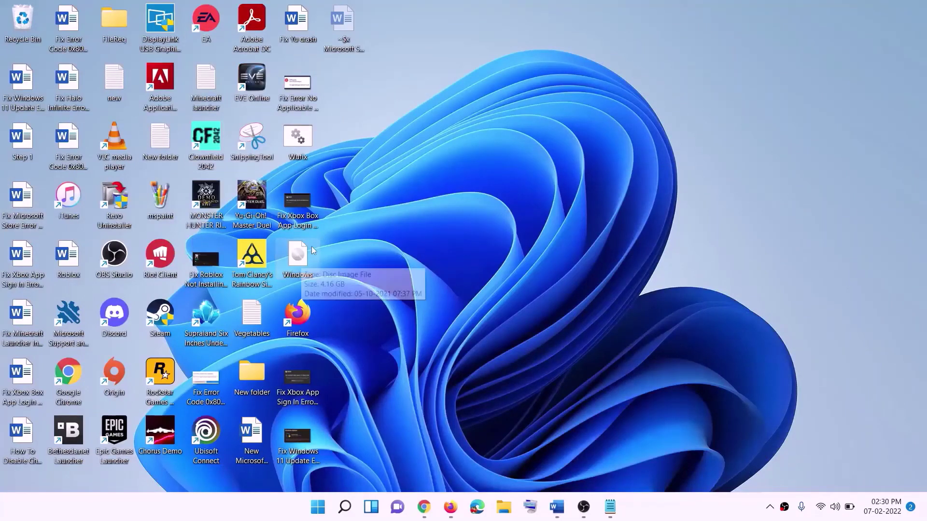
pyautogui.doubleClick(299, 258)
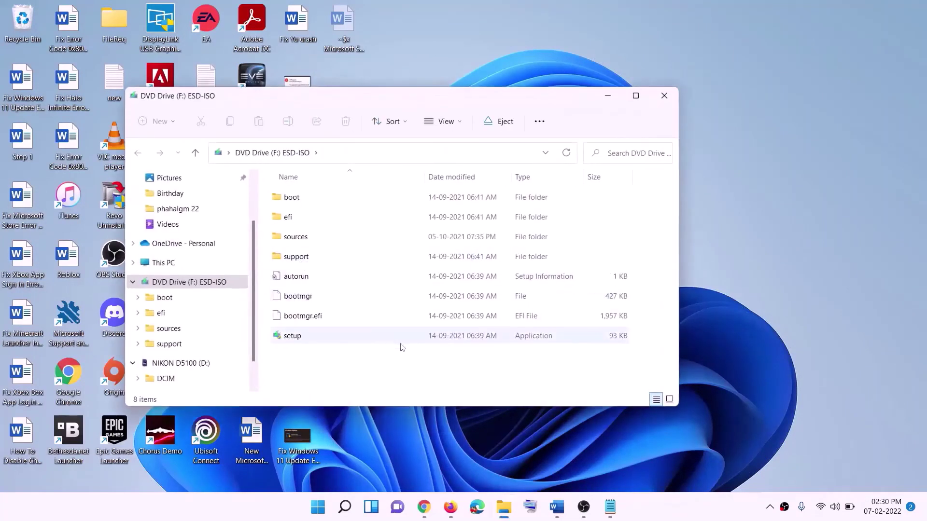
# Step: Run setup from the mounted ESD-ISO drive, allow it to make changes, and continue past the Install Windows 11 page
pyautogui.click(292, 337)
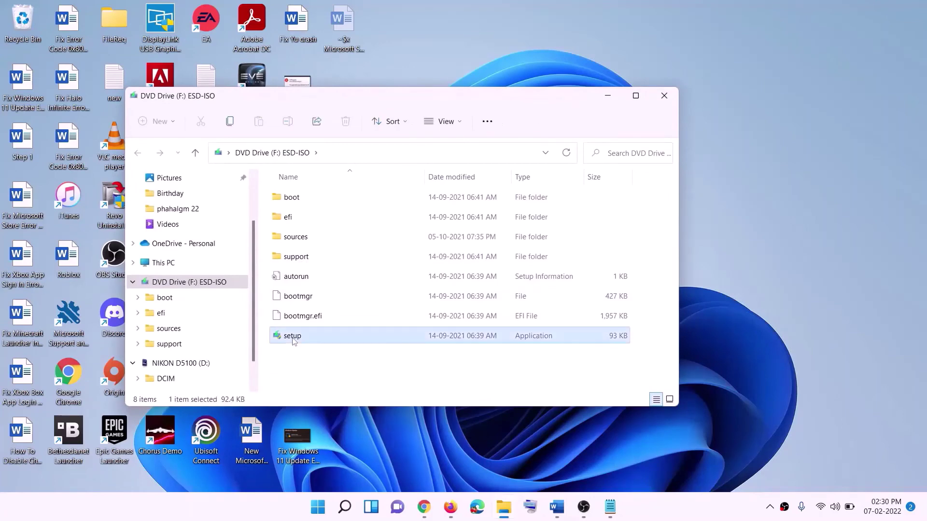
pyautogui.doubleClick(316, 337)
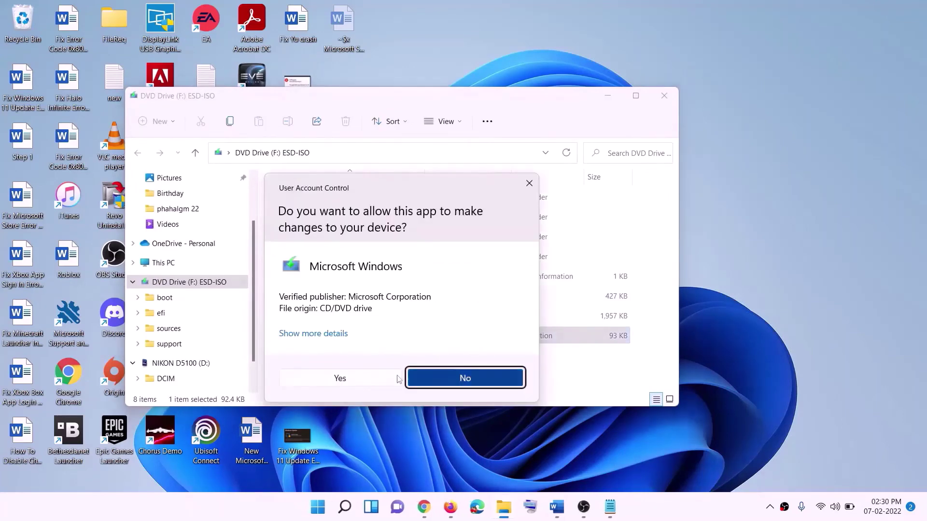
pyautogui.click(371, 377)
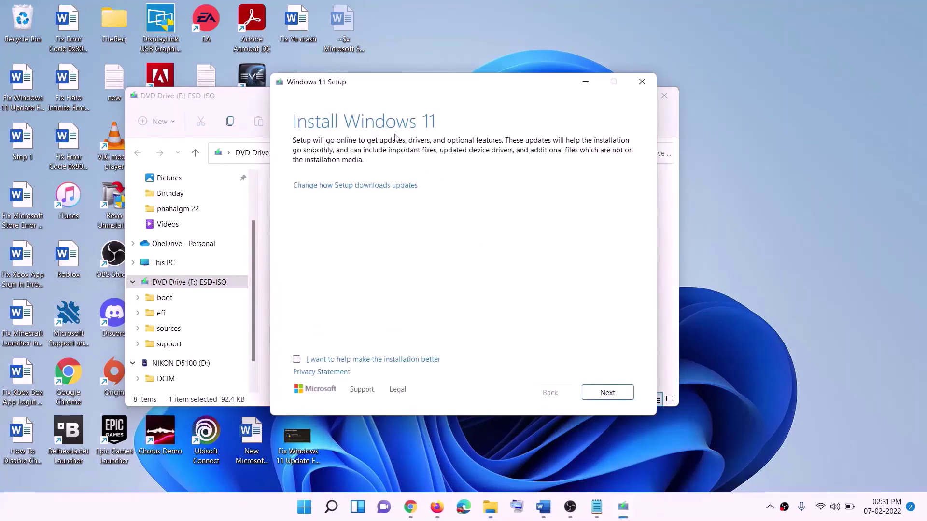
pyautogui.click(611, 393)
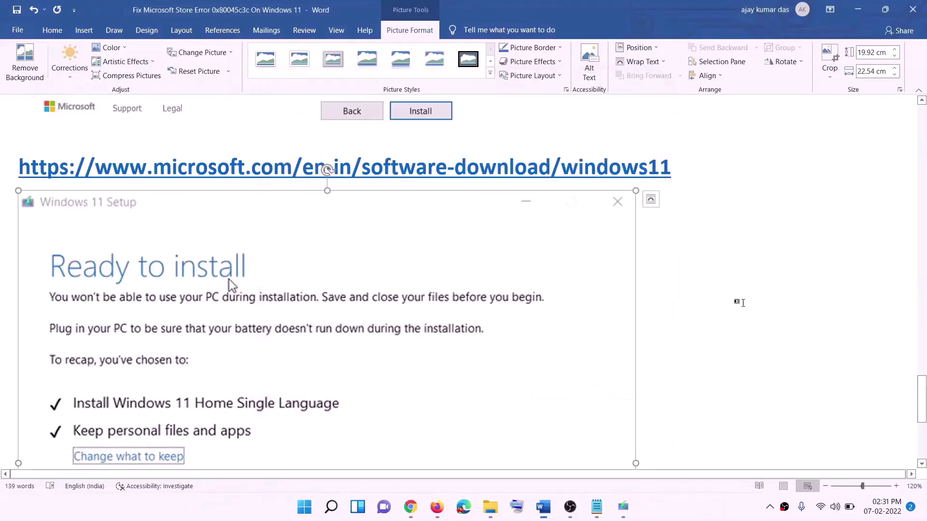
# Step: Switch to the Word document and examine the Ready to install screenshot, including the chosen edition and what to keep
pyautogui.scroll(-3, 212, 233)
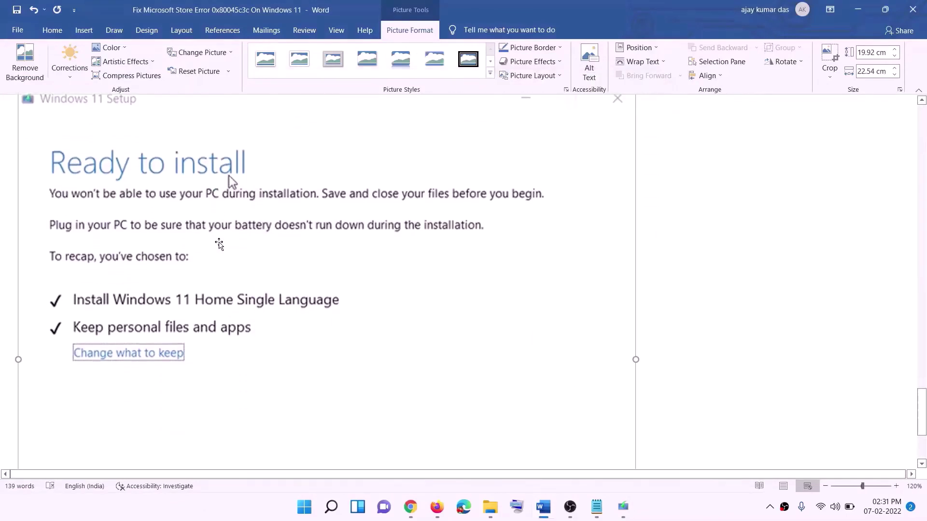
pyautogui.scroll(-1, 85, 179)
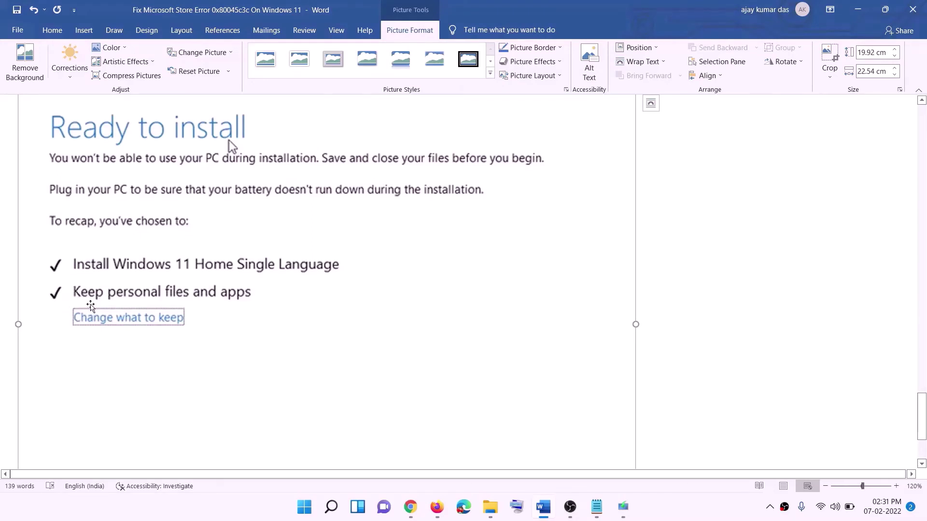
pyautogui.scroll(-3, 306, 301)
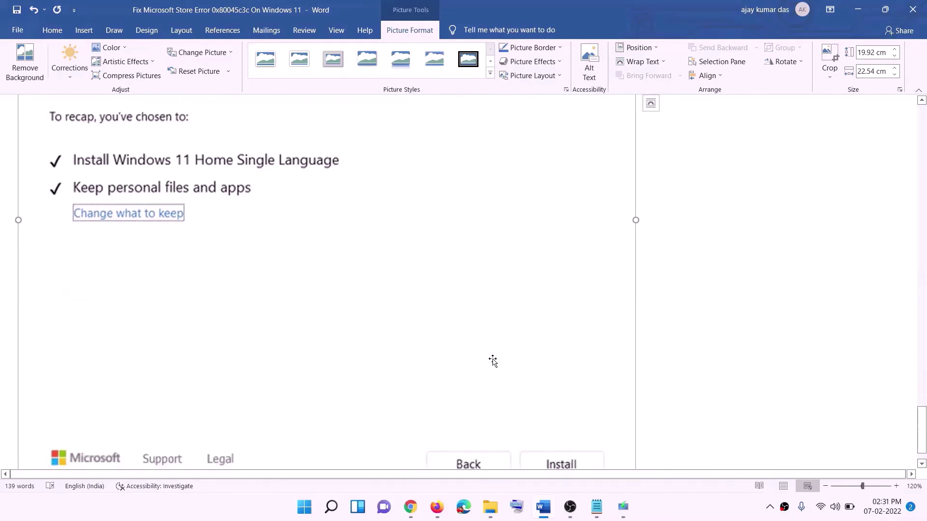
pyautogui.scroll(4, 492, 360)
pyautogui.scroll(3, 493, 360)
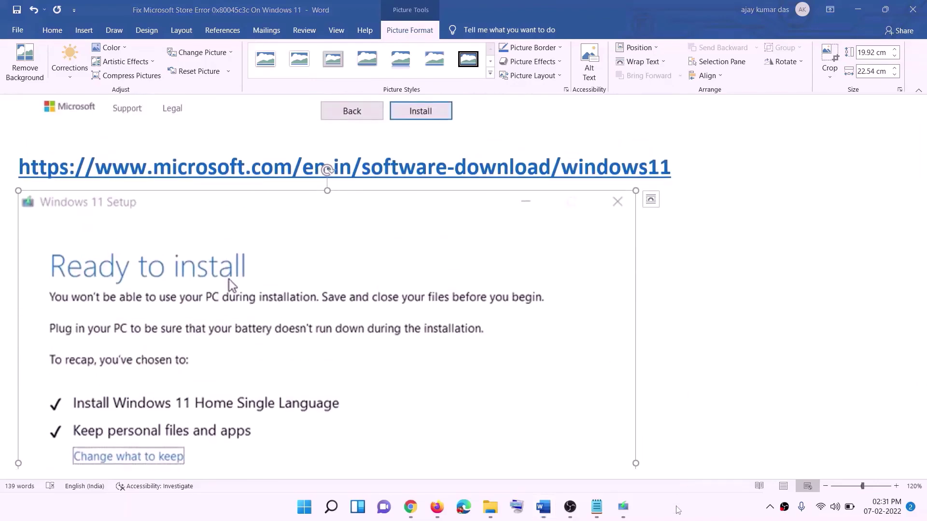